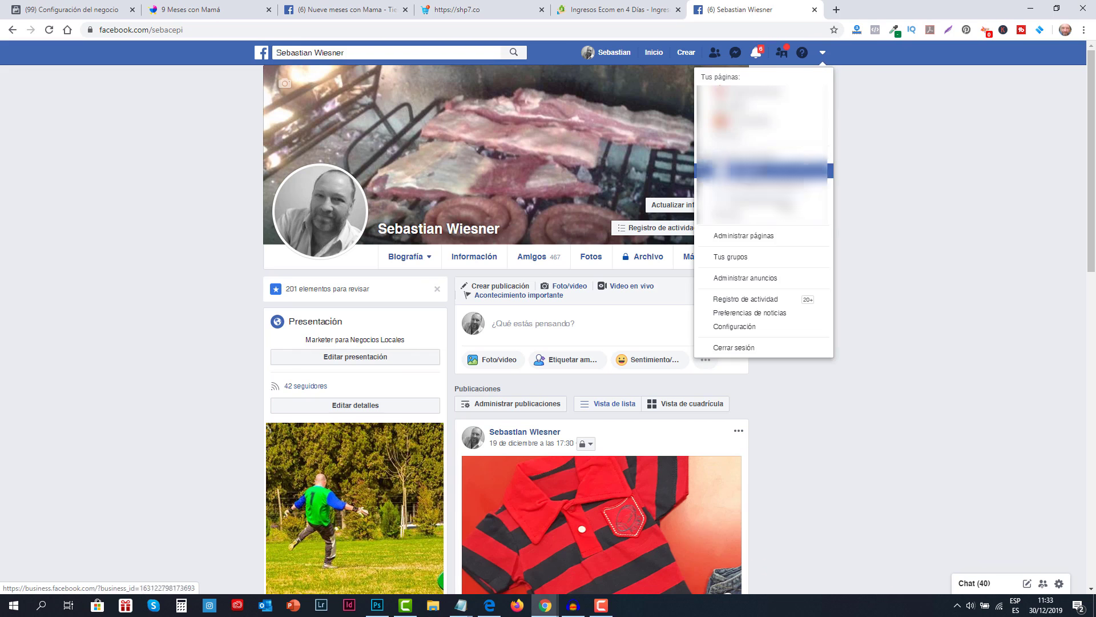
Step: Open the managed pages list in a new tab and start creating a page of type Negocio o marca
middle_click(773, 238)
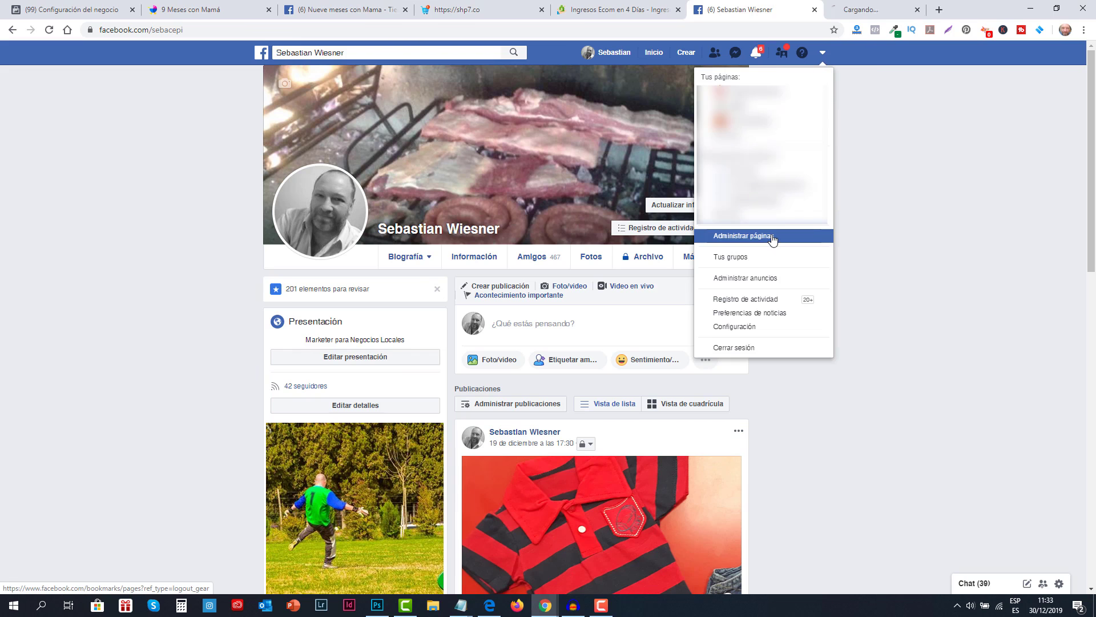
click(856, 13)
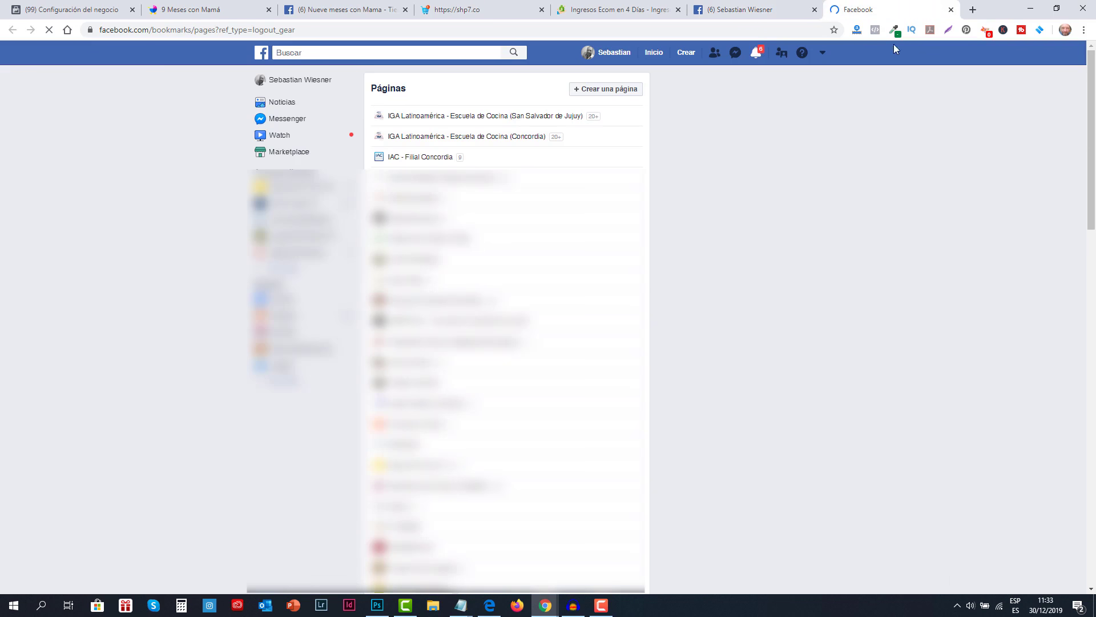
click(633, 97)
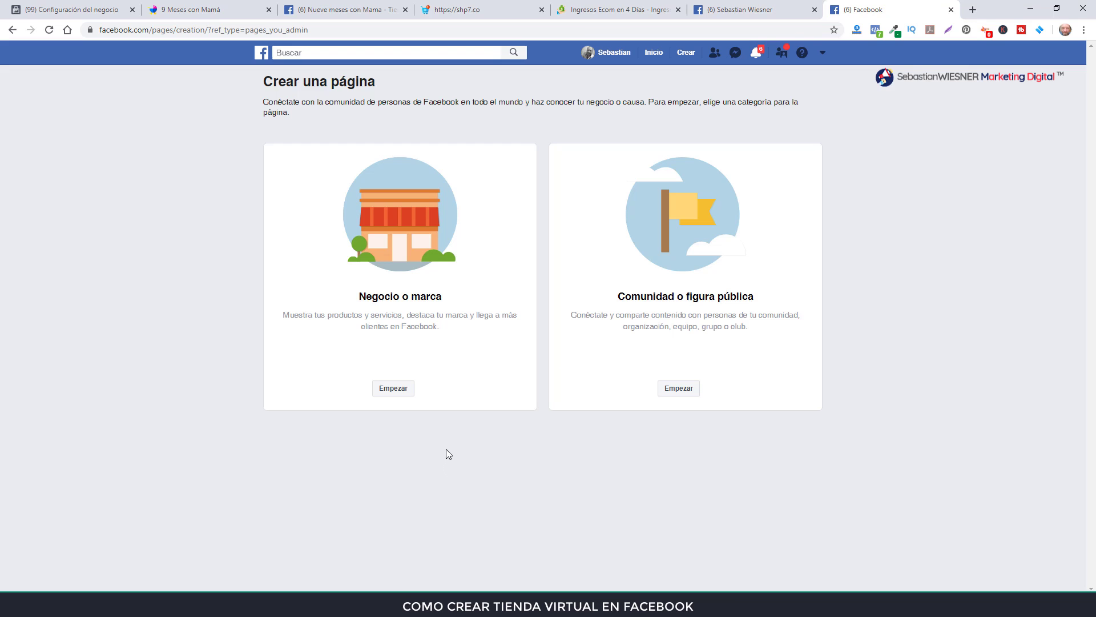
click(394, 388)
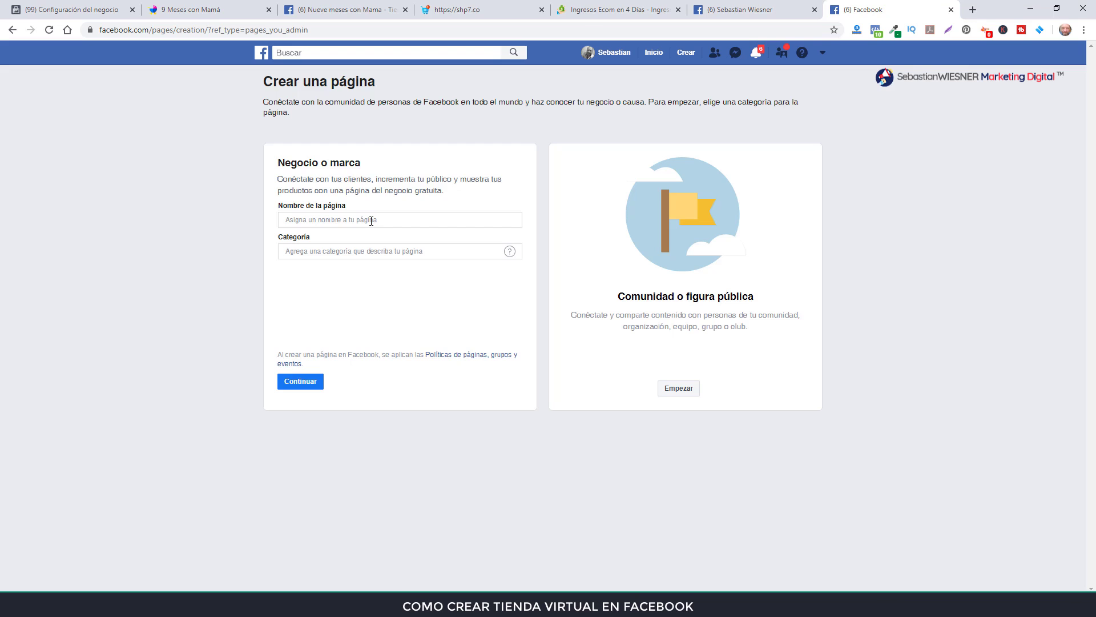
Step: Name the new page "Pagina Test de Tienda" and set its category to Tienda de ropa
click(371, 221)
text(Pagina Test de Tienda)
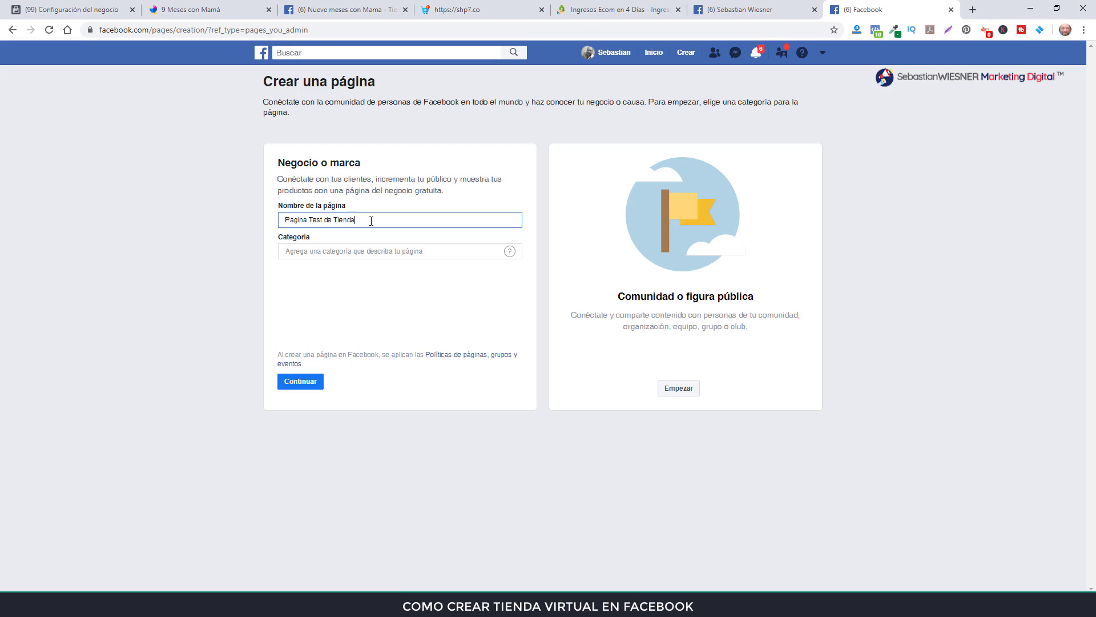
click(374, 251)
text(tienda)
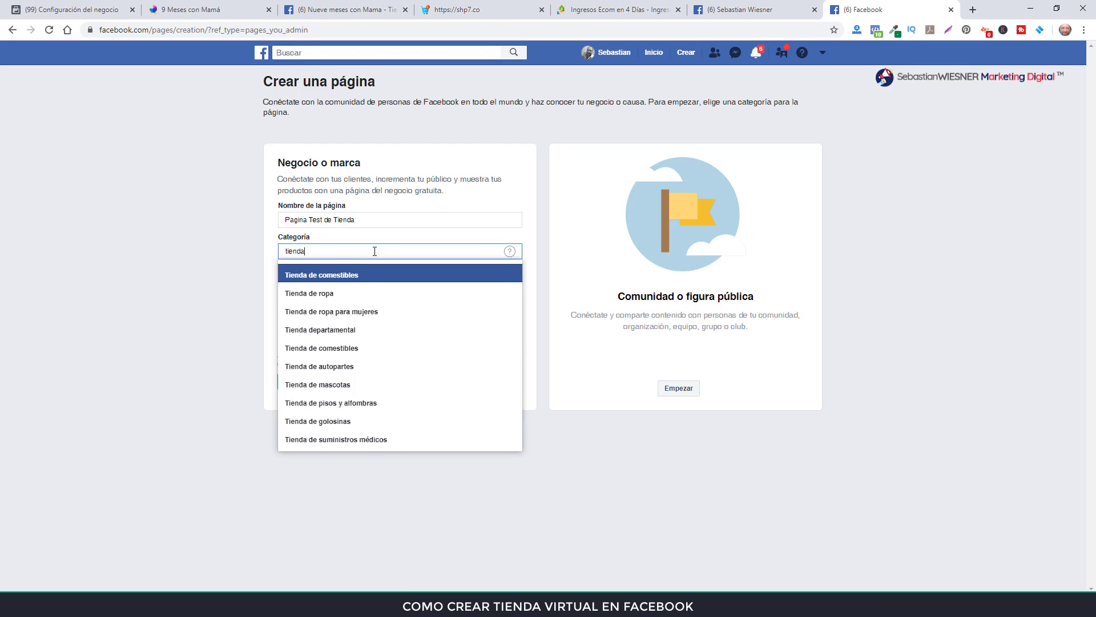
click(349, 294)
Step: Fill in the business's street address, city and postal code
click(345, 254)
text(C)
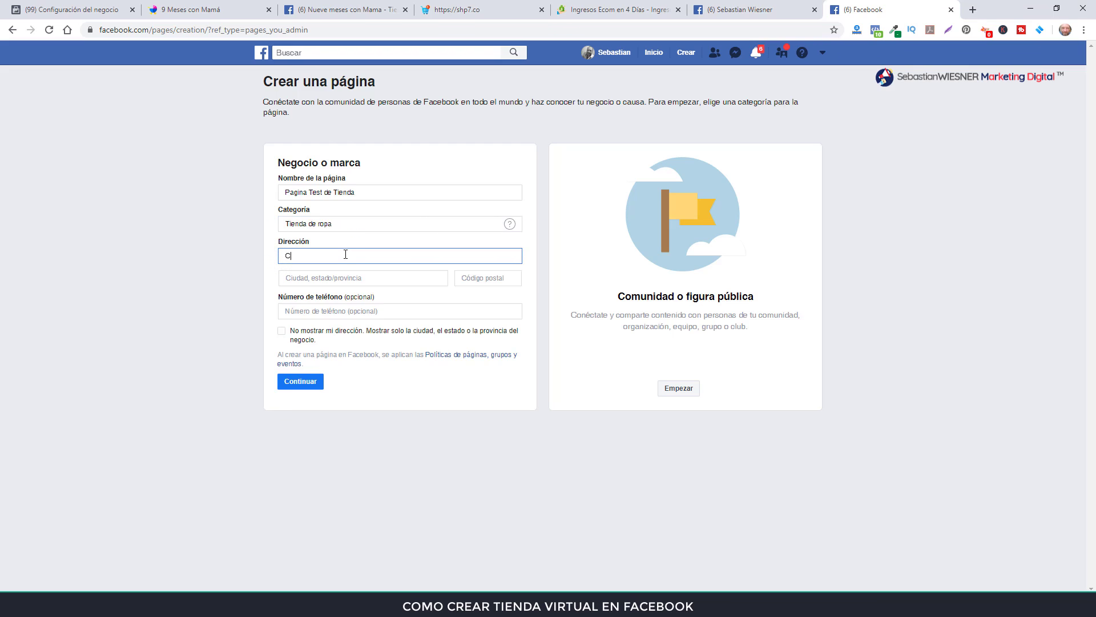
text(alle 123)
click(337, 279)
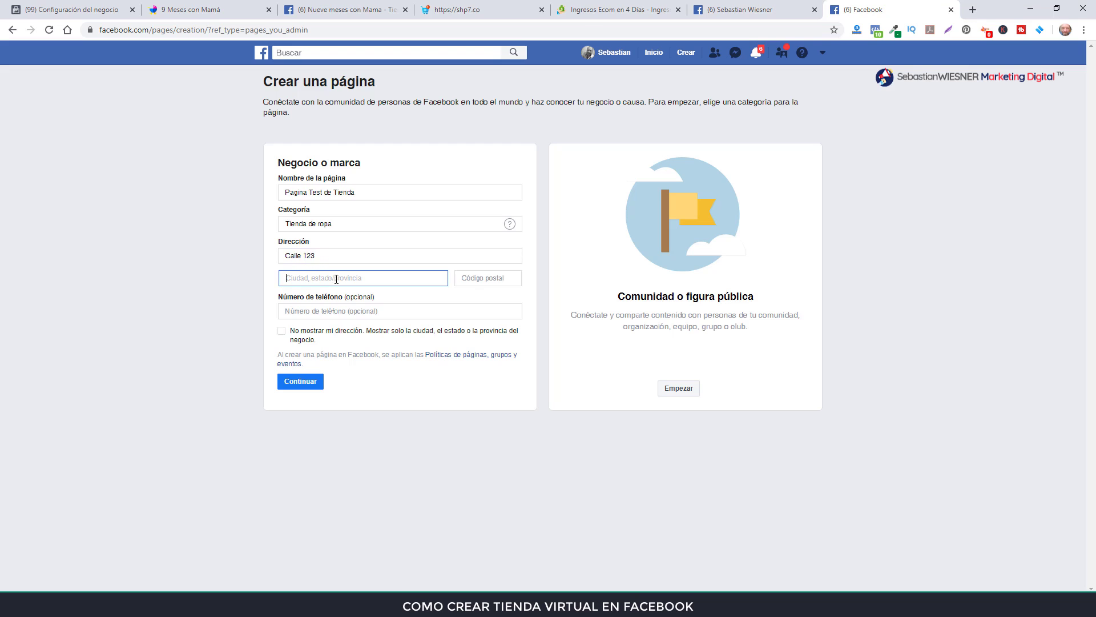
text(para)
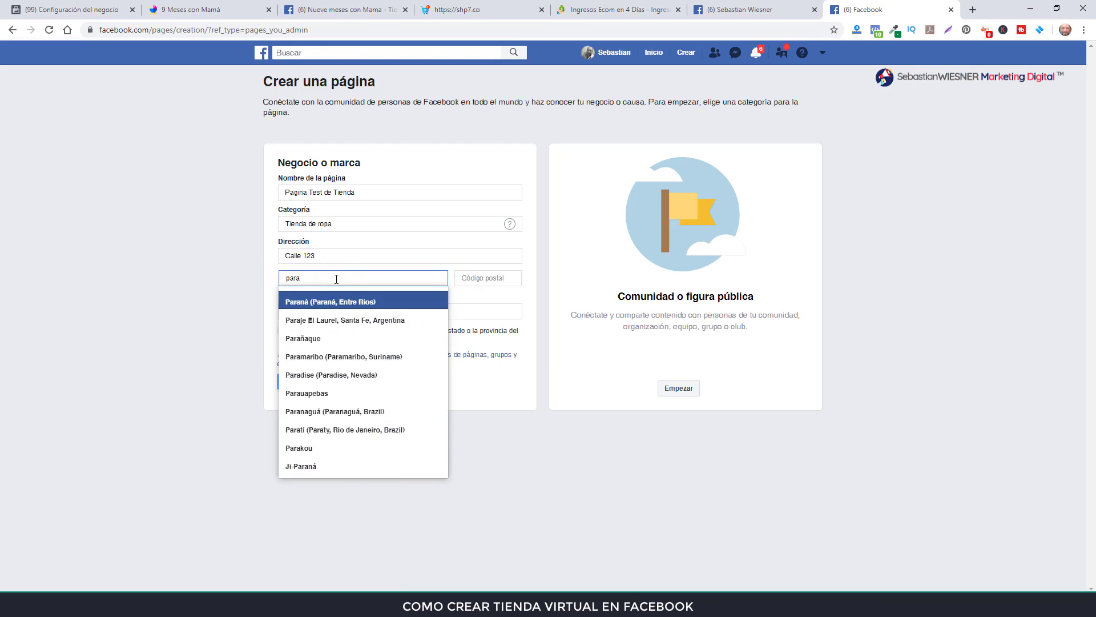
click(324, 301)
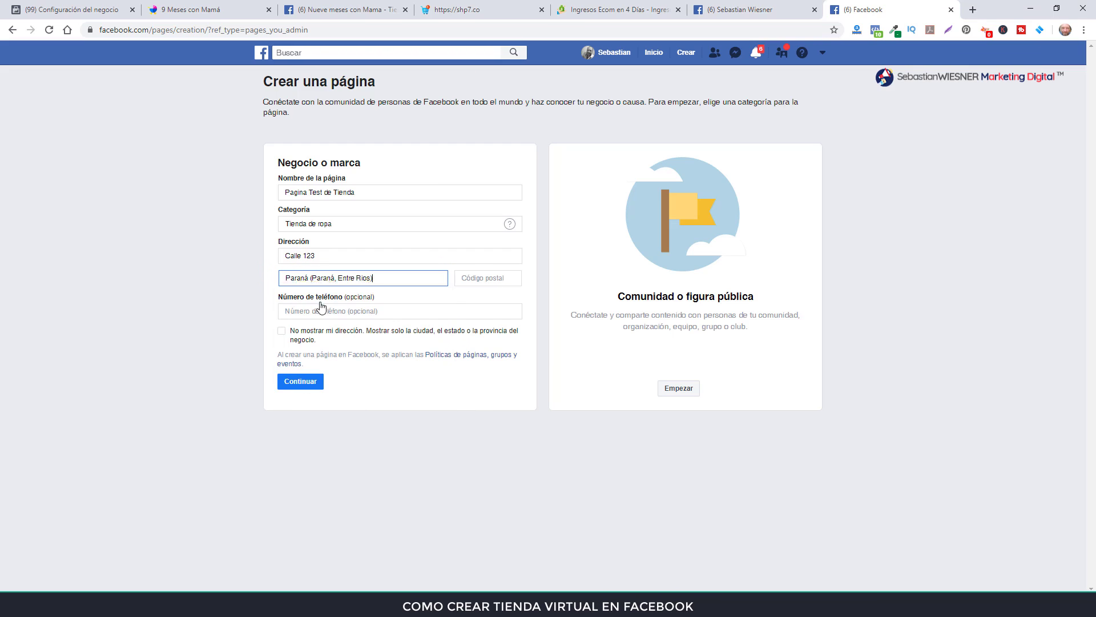
click(474, 280)
text(3100)
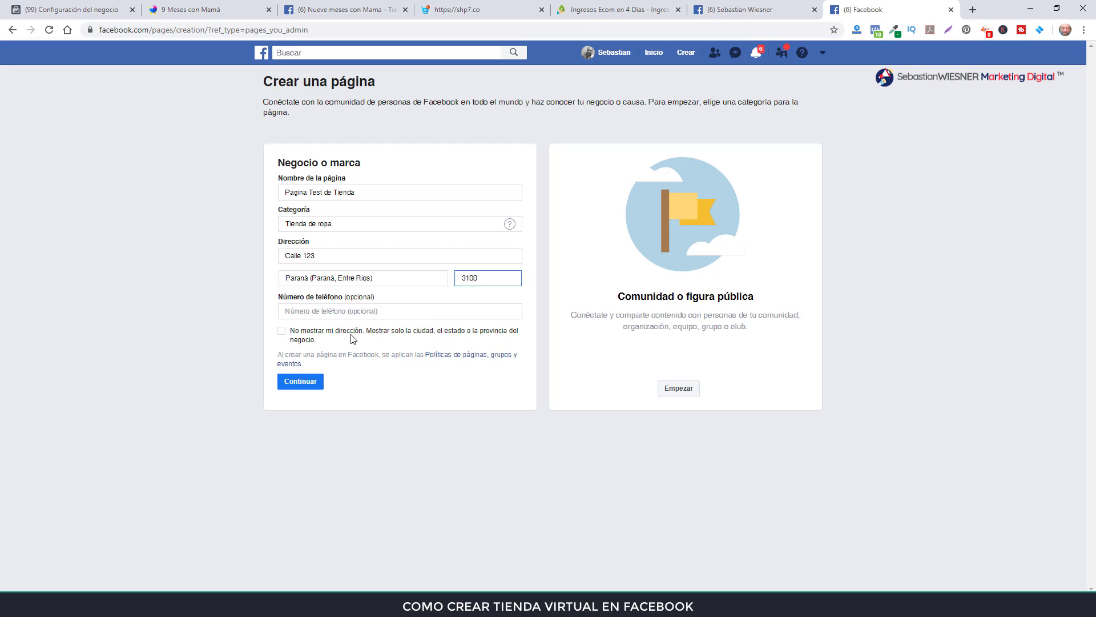
Step: Choose not to show the business's address publicly and create the page
click(282, 331)
click(301, 381)
click(309, 387)
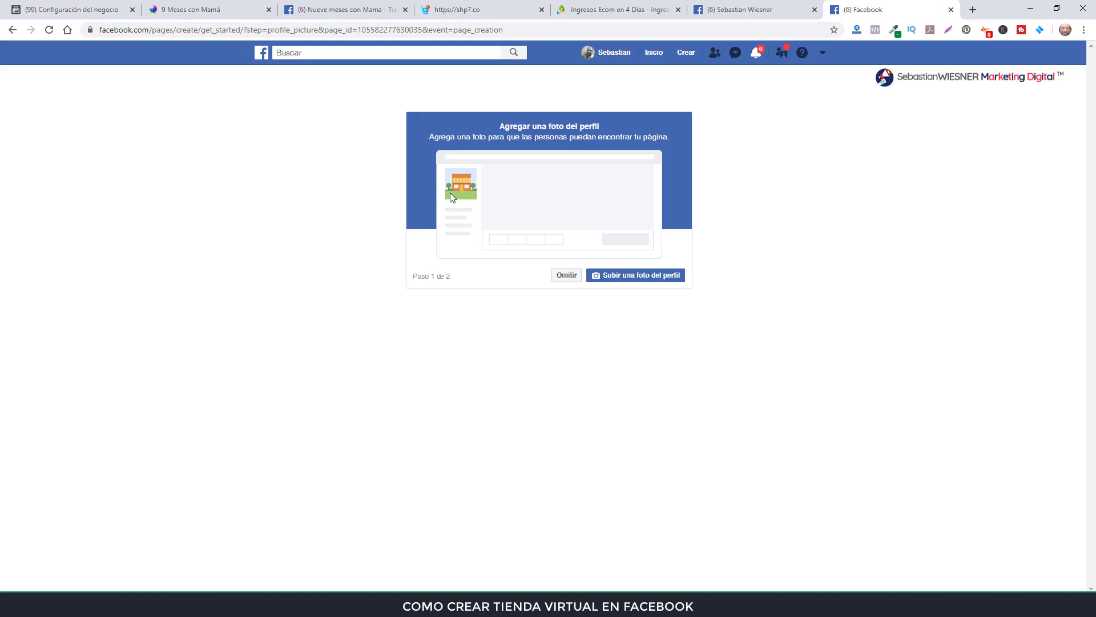
Step: Skip adding a profile photo and a cover photo, and dismiss the tip about inviting friends
click(564, 277)
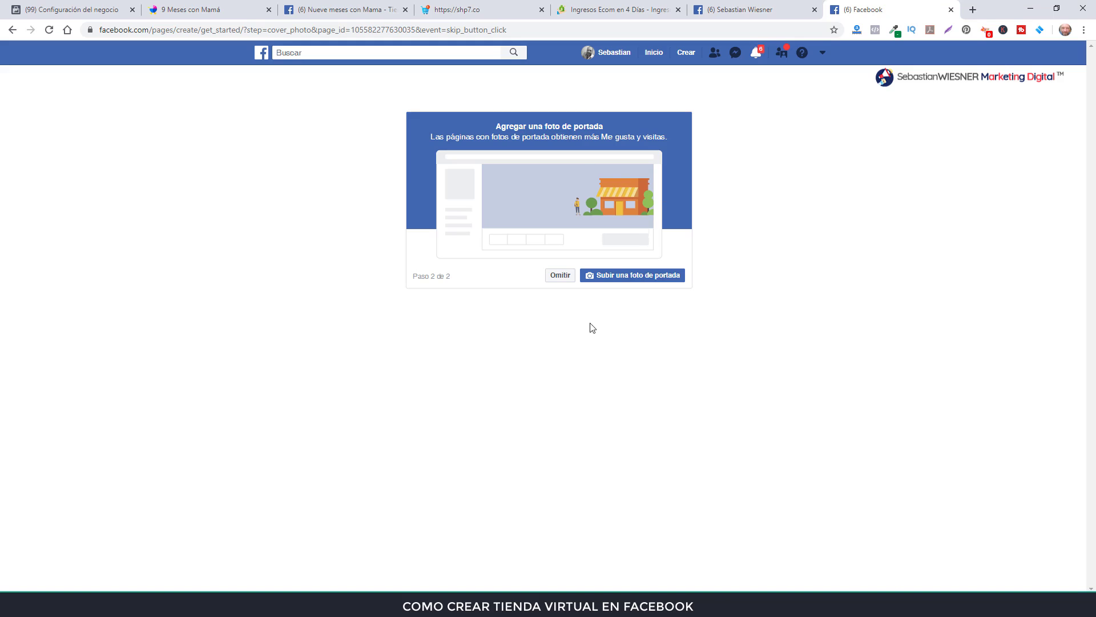
click(560, 276)
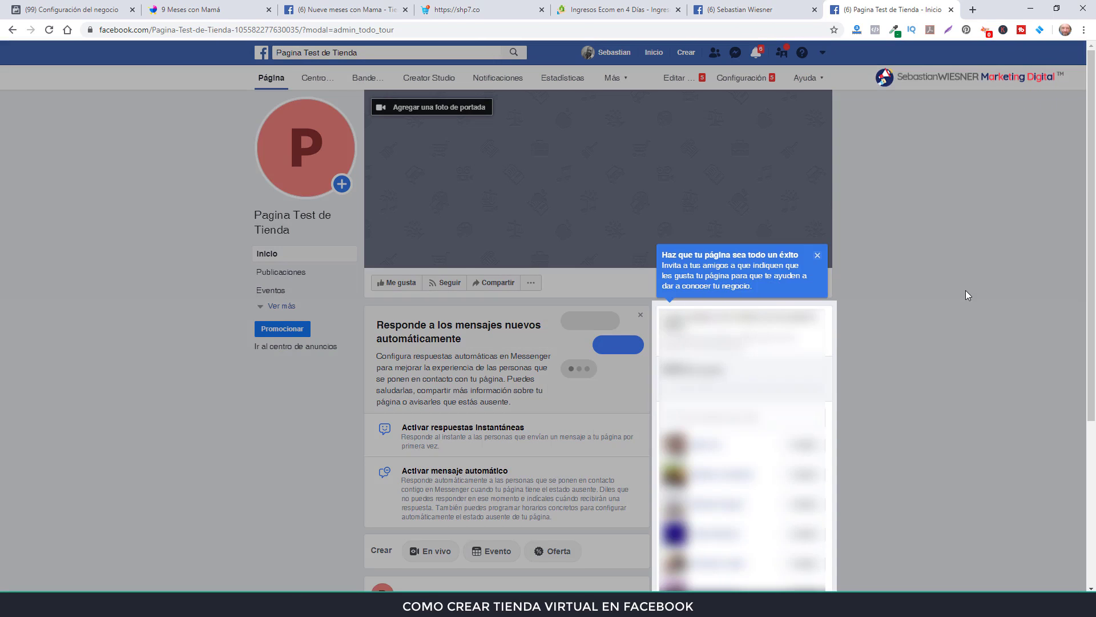
click(818, 257)
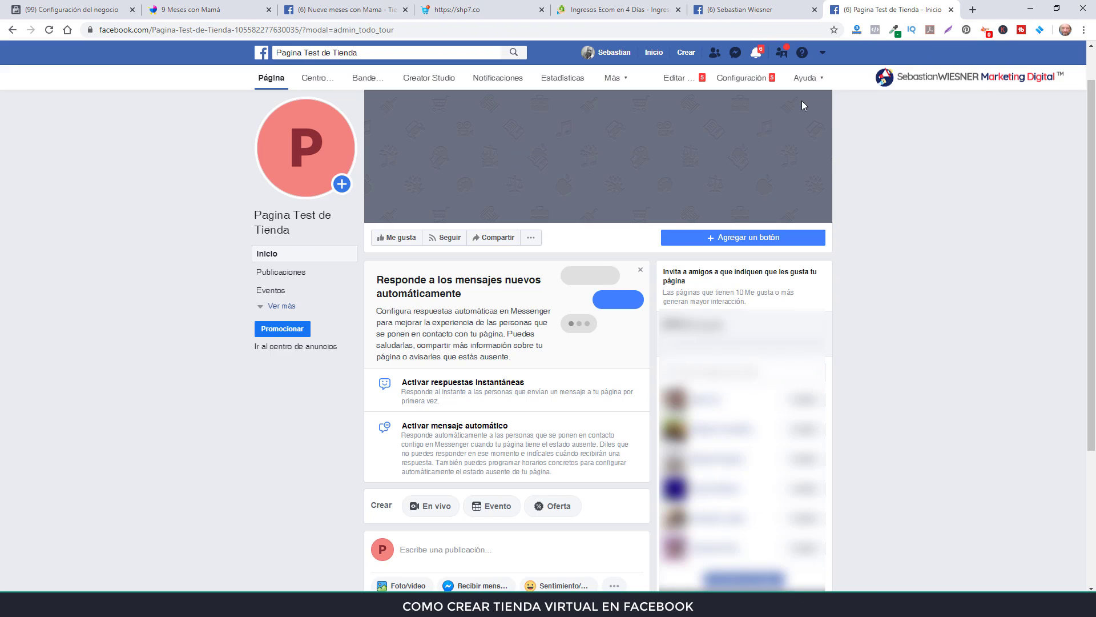
Step: Add the Tienda tab to the page in its Plantillas y pestañas settings
click(740, 83)
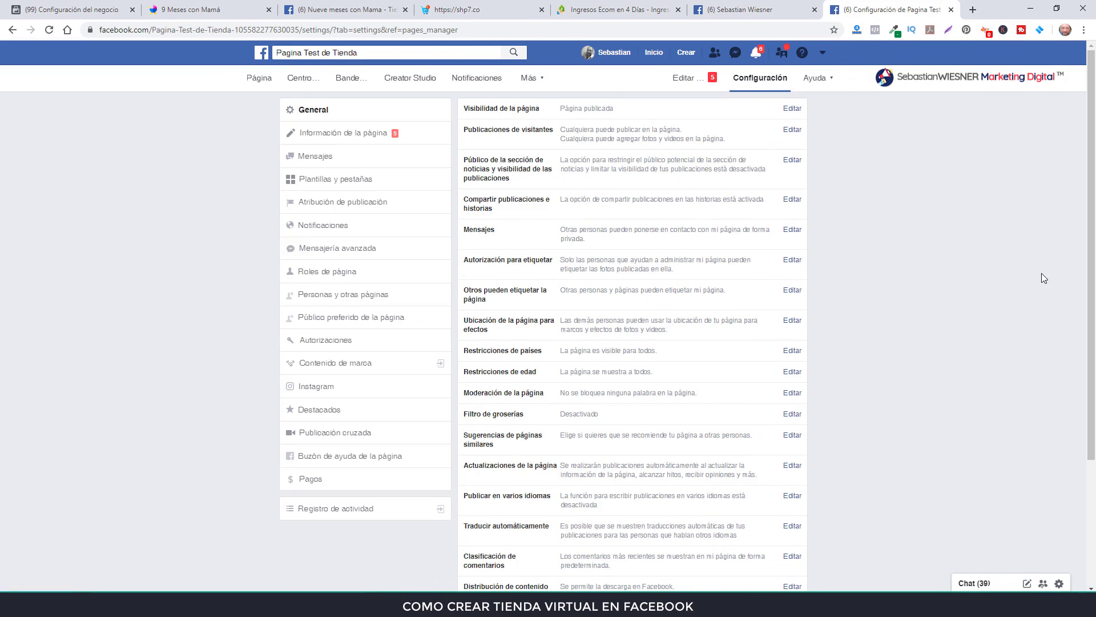
click(364, 184)
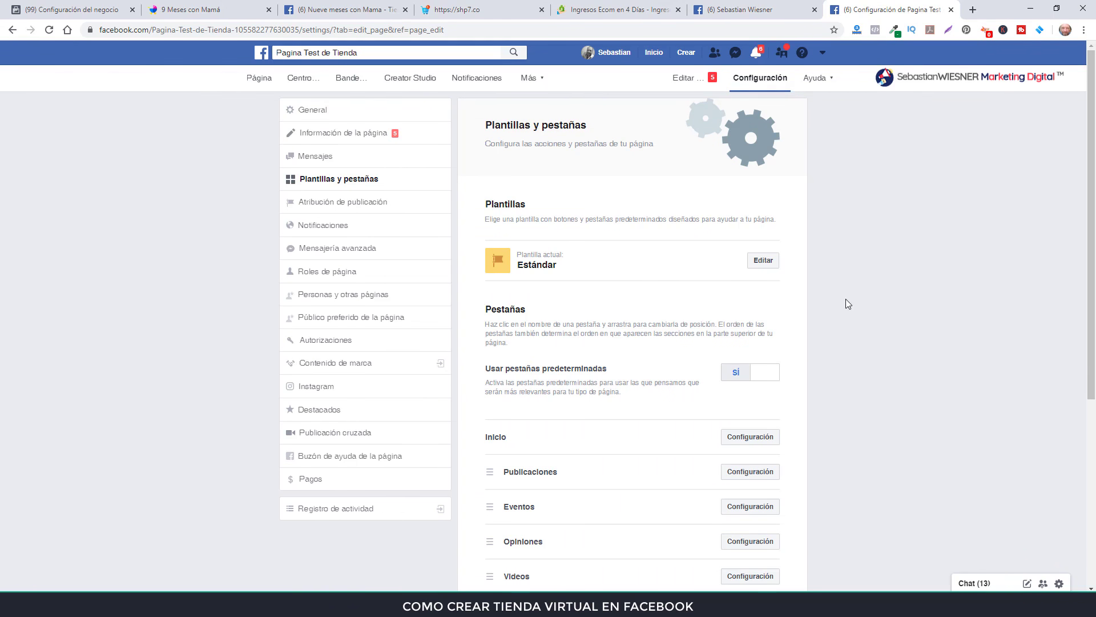
scroll(845, 298, down, 3)
scroll(525, 296, down, 2)
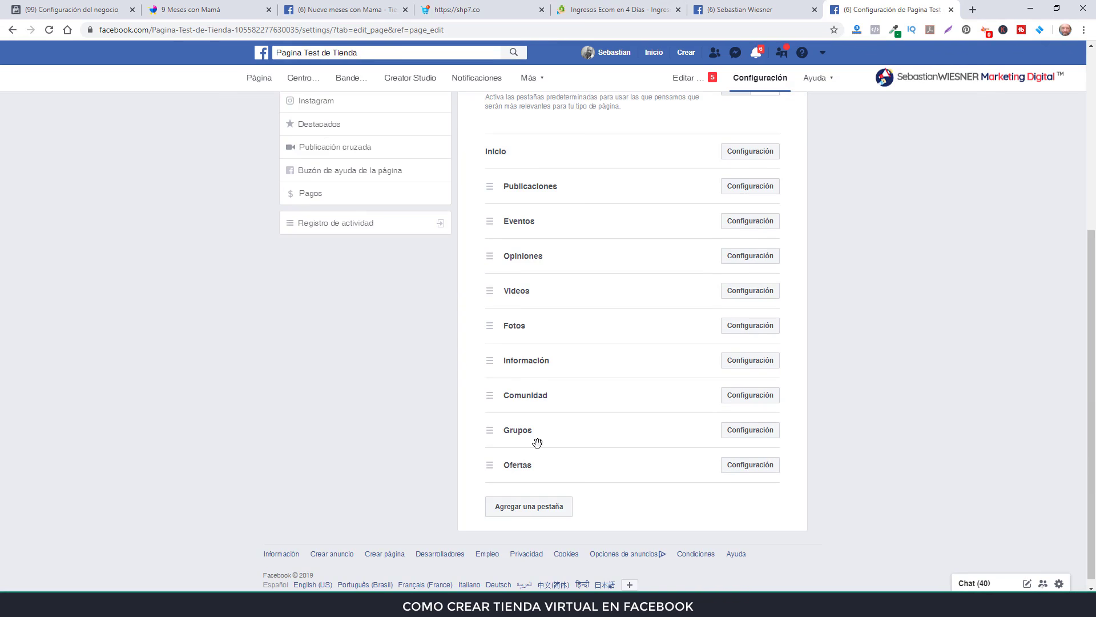
click(549, 518)
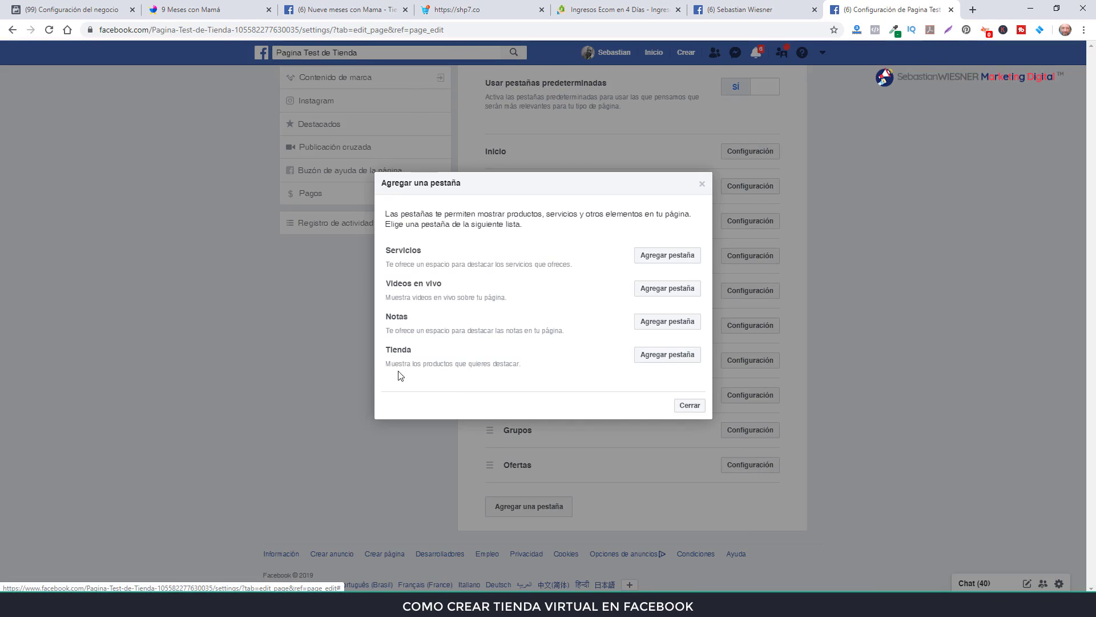
click(652, 359)
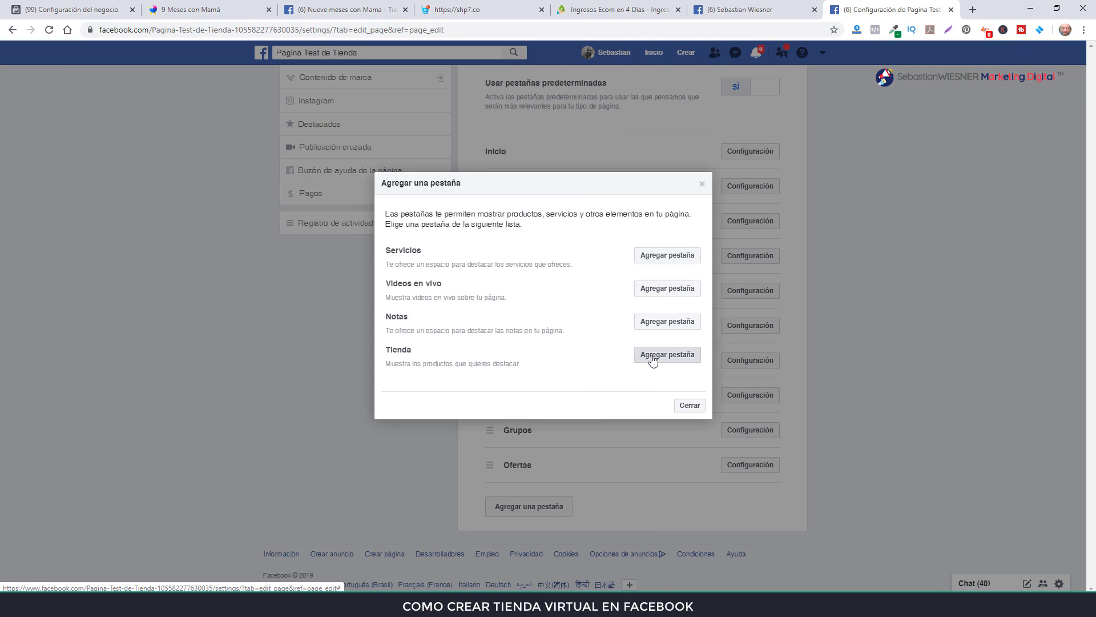
click(689, 373)
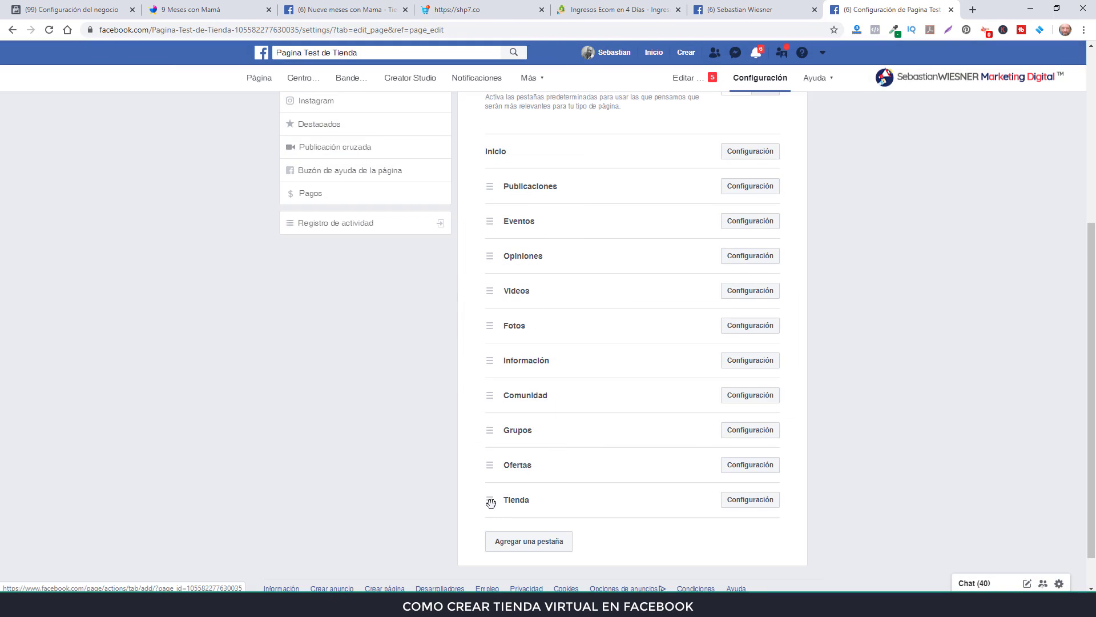
Step: Move the Tienda tab directly below Inicio and review its settings without saving changes there
drag(491, 502, 492, 187)
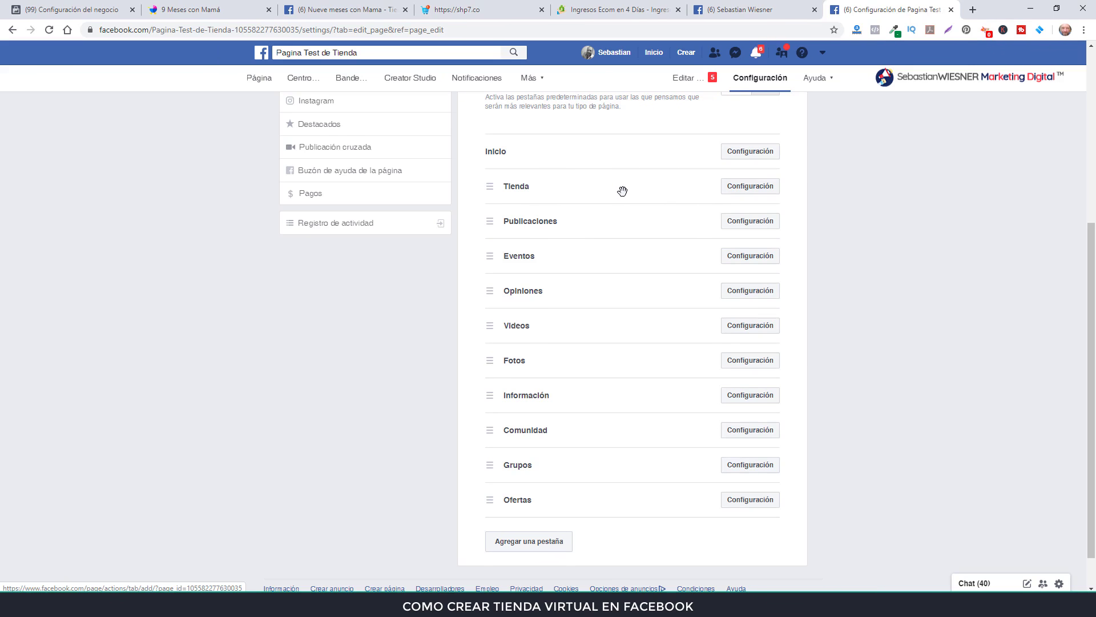
click(761, 189)
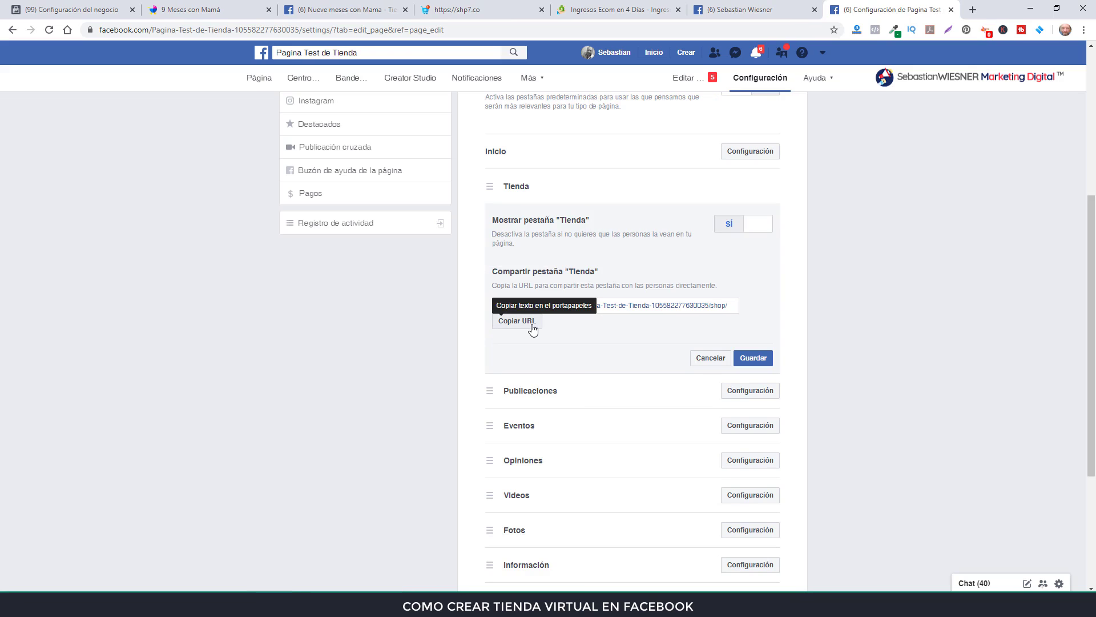
click(707, 360)
Step: Open the page's Tienda section and accept the Condiciones y políticas para comerciantes
click(258, 82)
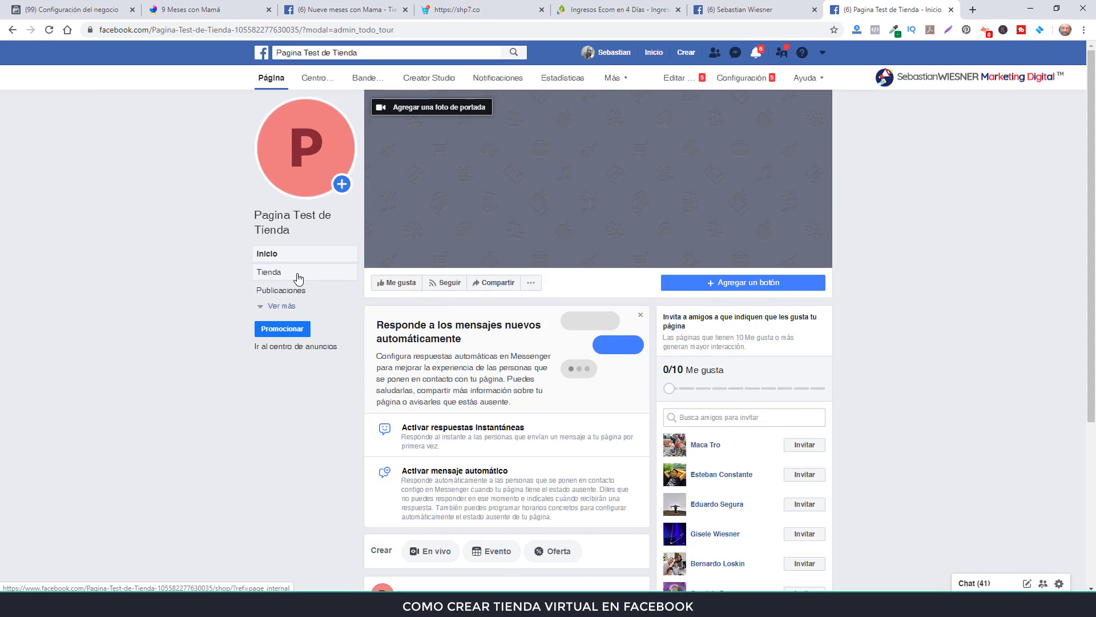
click(284, 275)
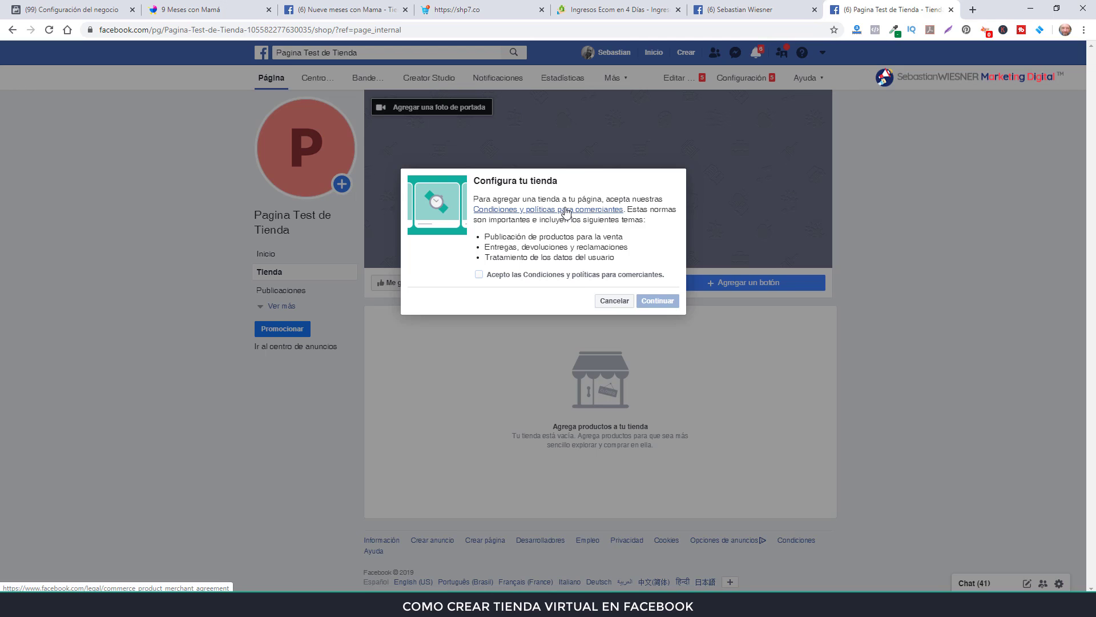
click(479, 275)
click(671, 306)
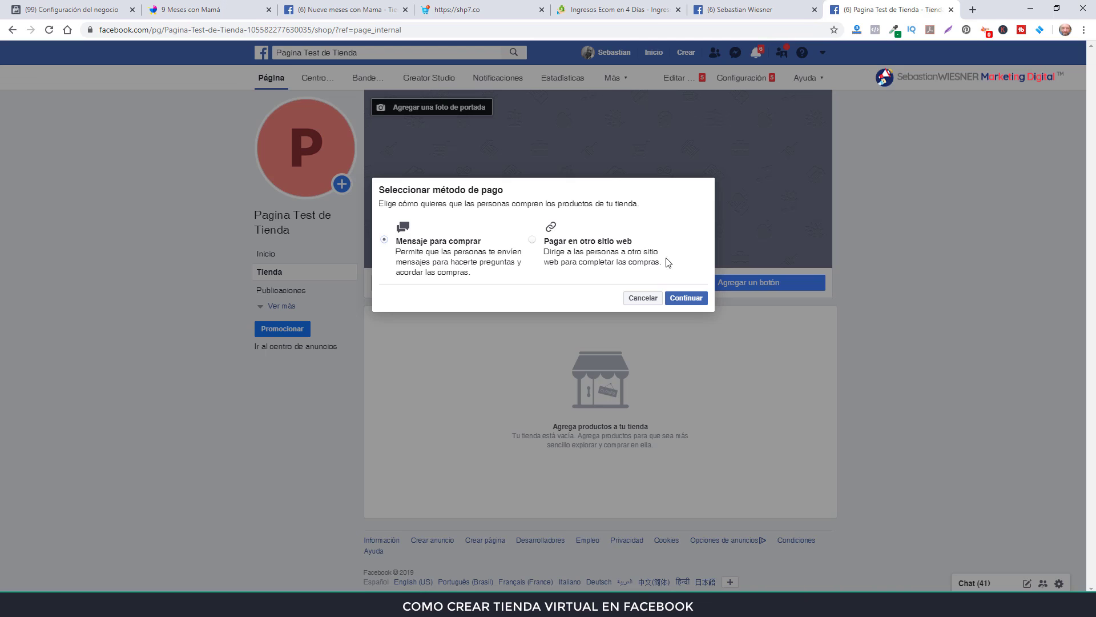
Step: Set the shop's payment method to Pagar en otro sitio web and save Peso argentino as its currency
click(532, 240)
click(690, 299)
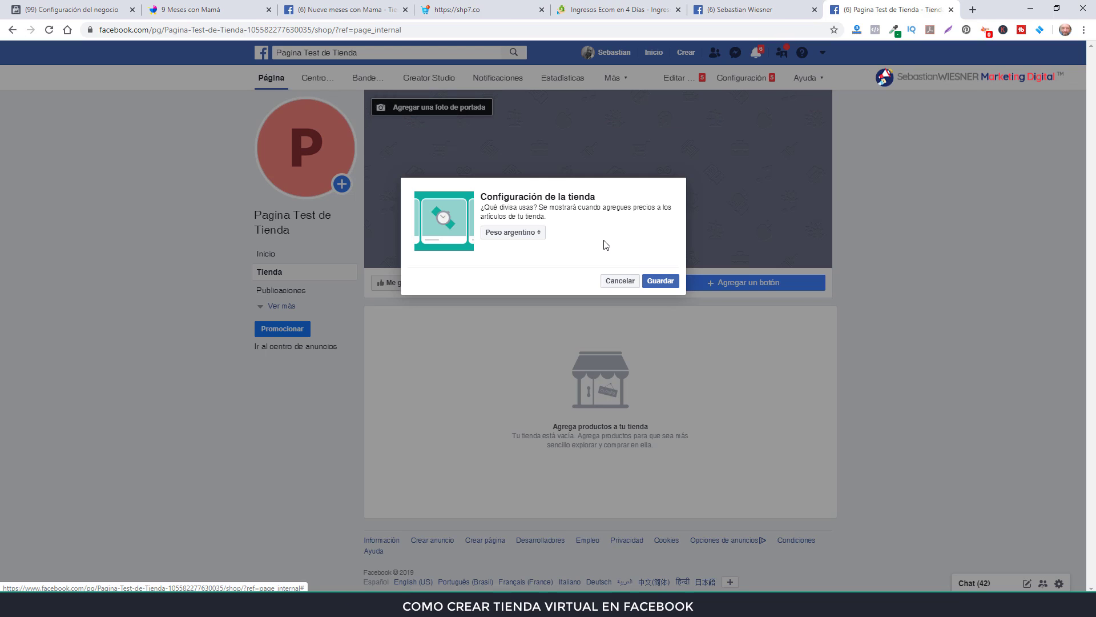
click(531, 236)
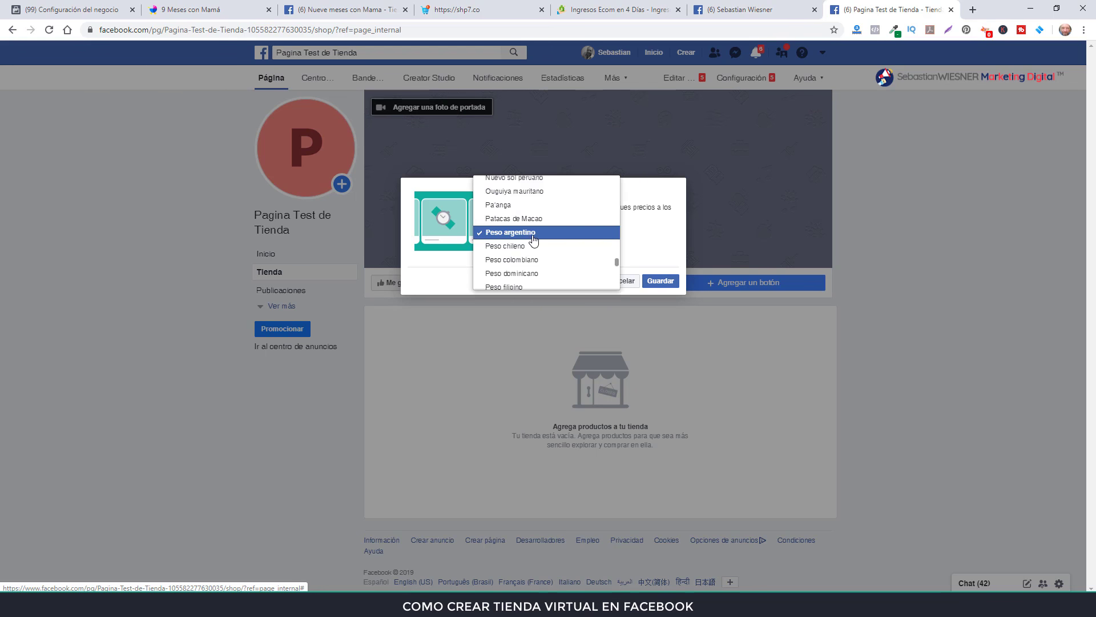
click(649, 243)
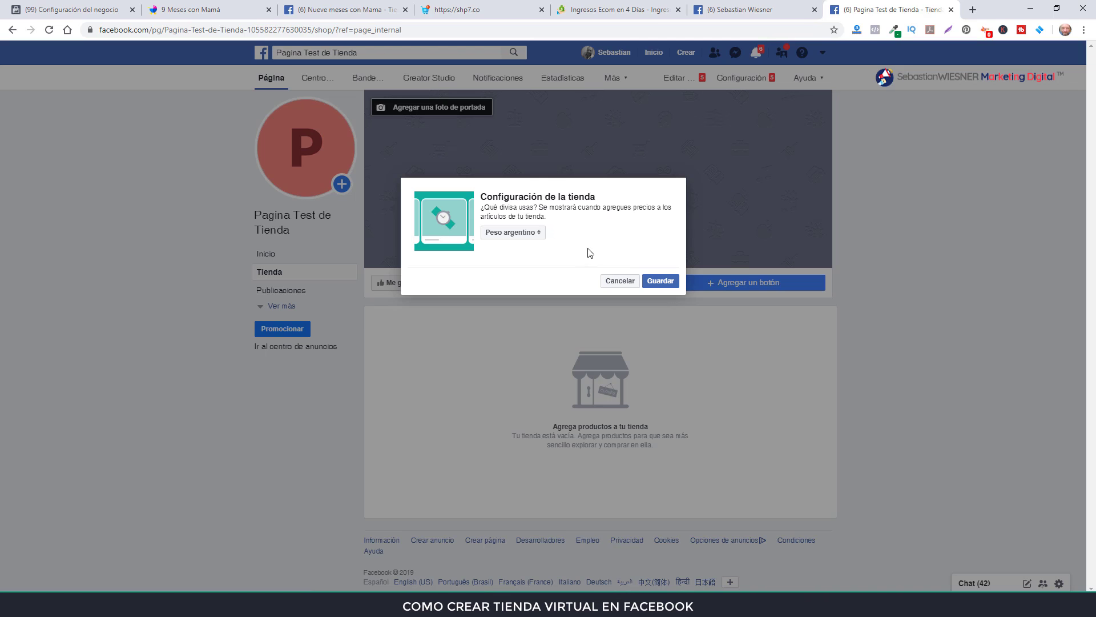
click(661, 281)
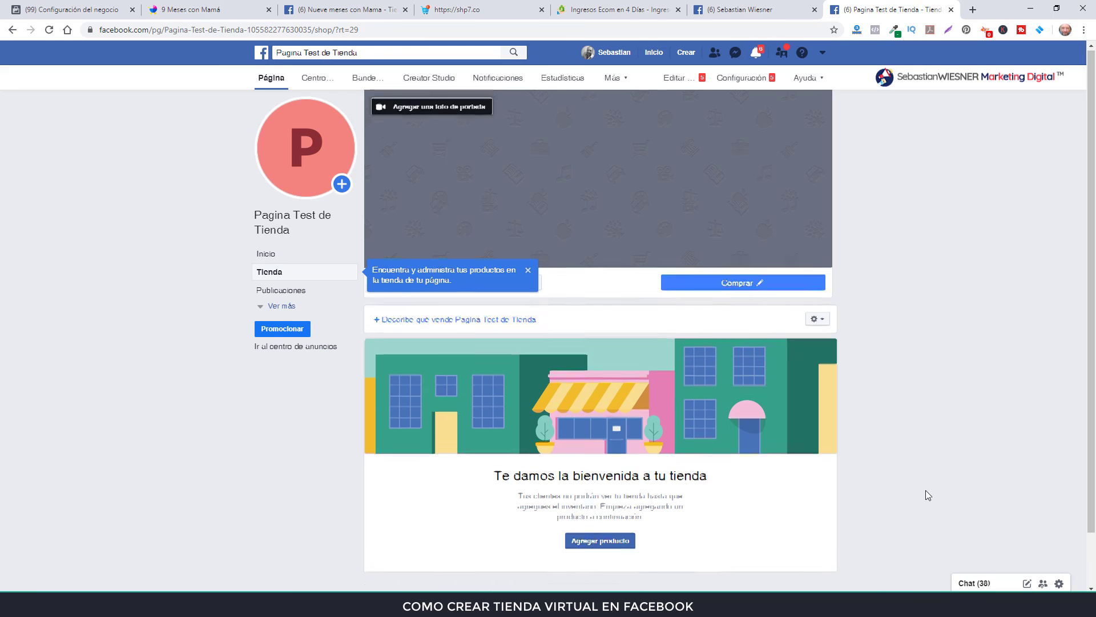
Step: Start adding a product to the shop and upload the QR code image from the computer as its photo
scroll(926, 490, down, 1)
click(528, 271)
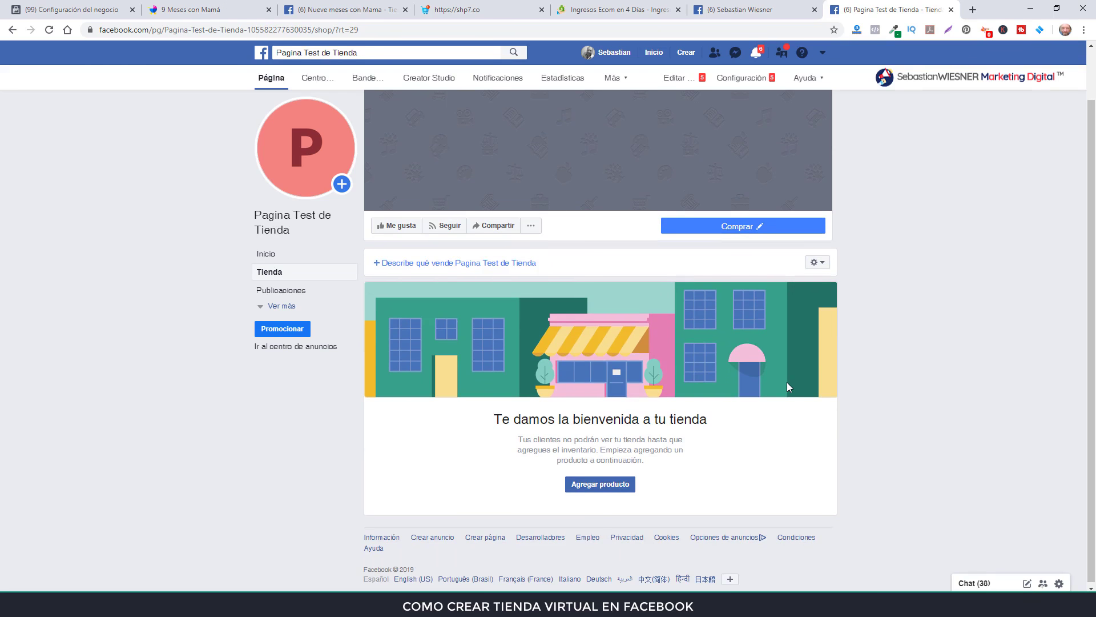
click(616, 489)
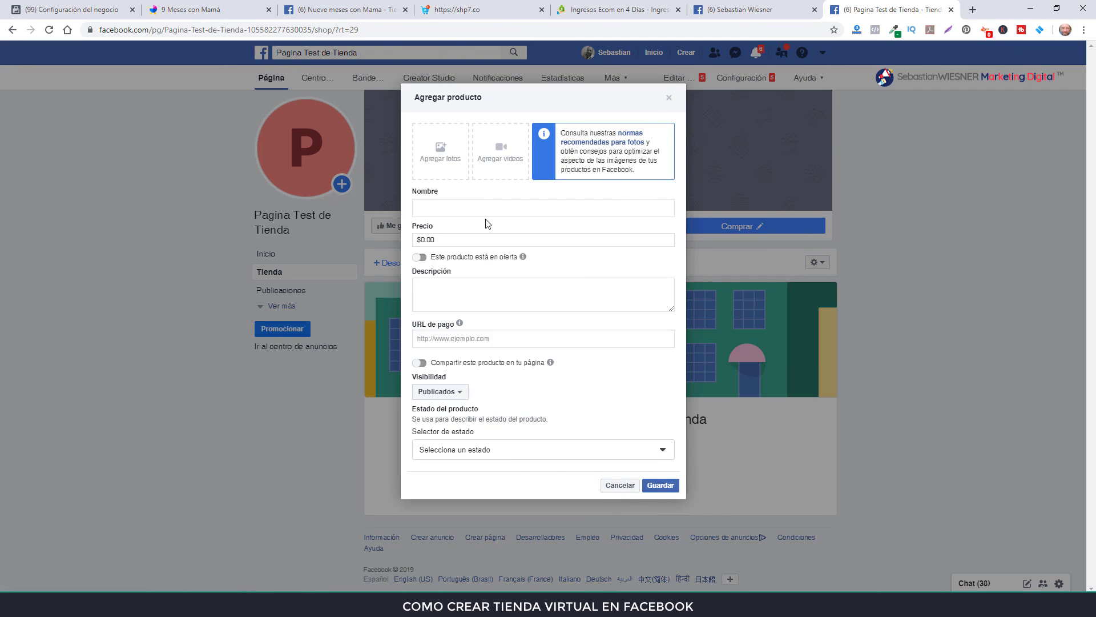
click(476, 162)
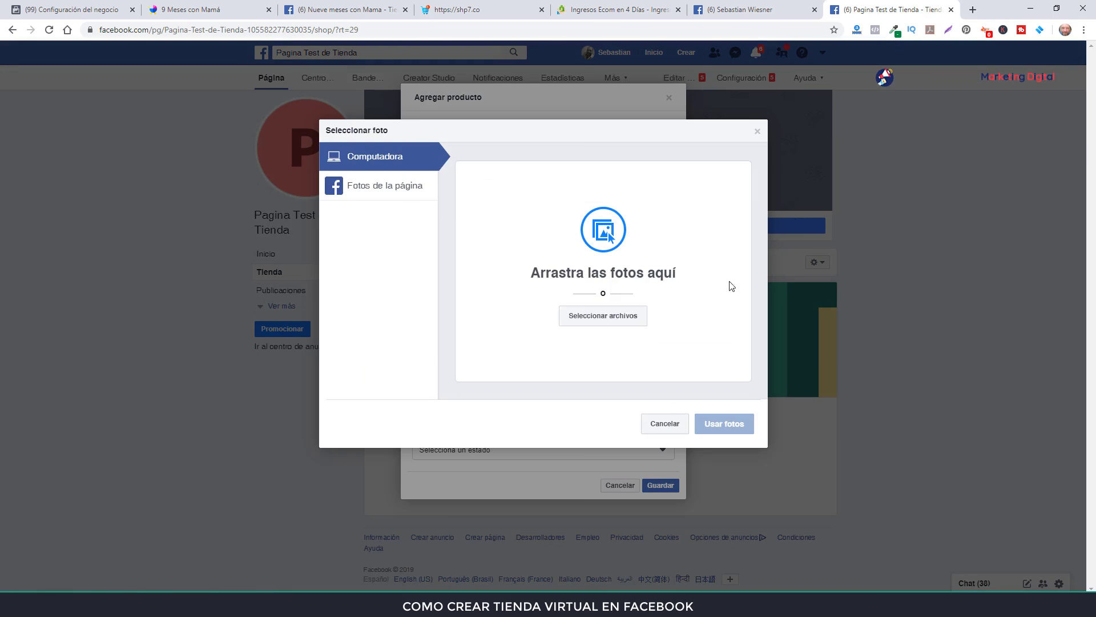
click(616, 316)
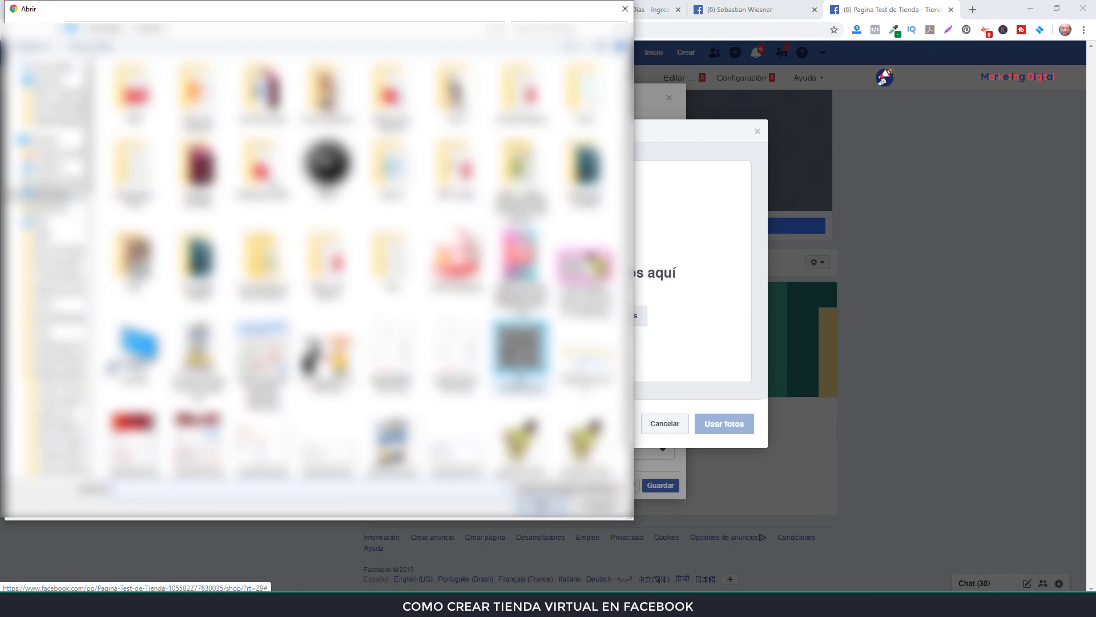
click(520, 357)
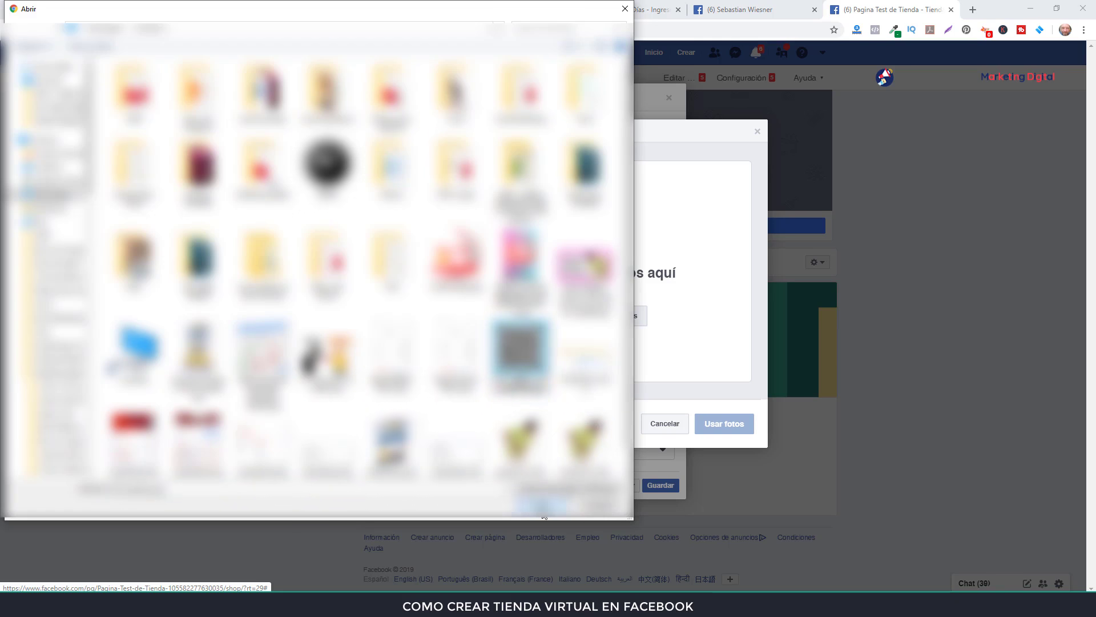
click(543, 513)
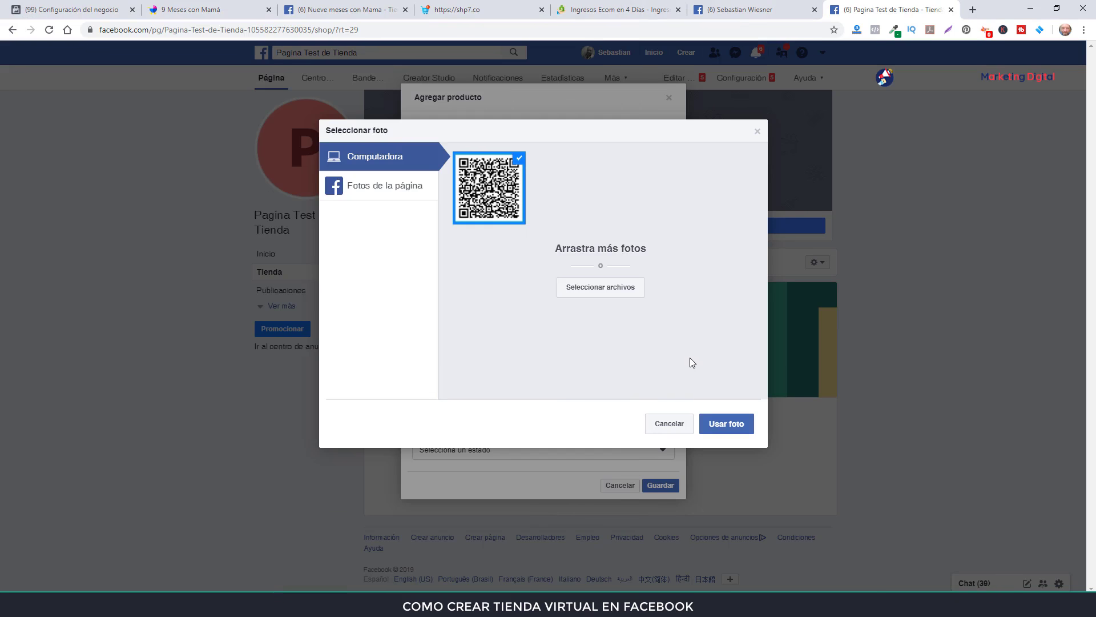
click(736, 432)
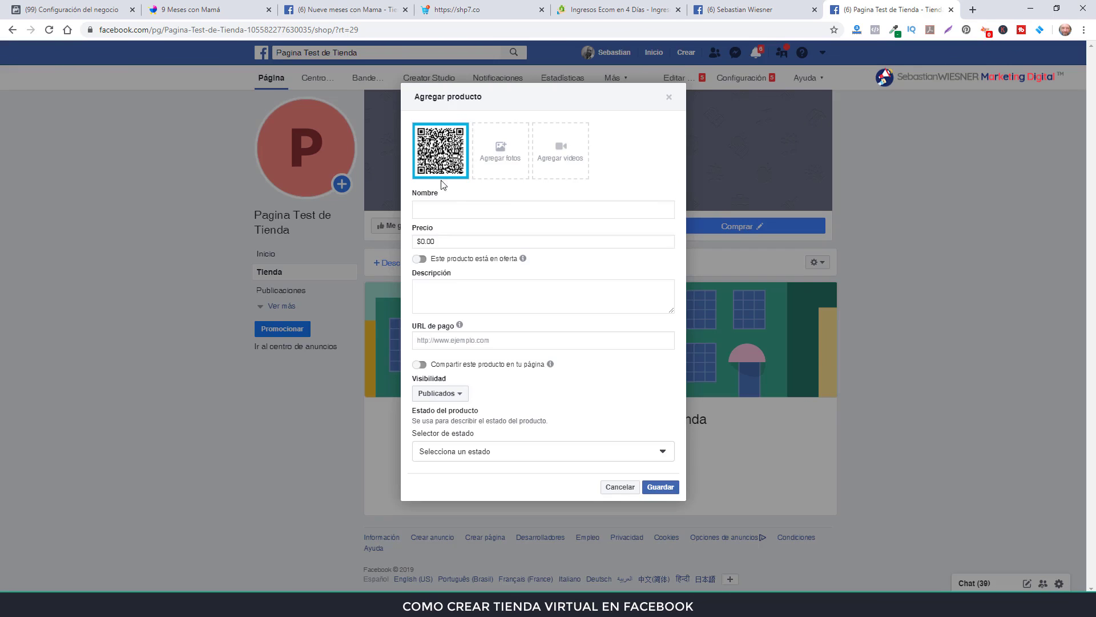
Step: Name the product Producto 1 and enter 100% Algodon as its description
click(458, 210)
text(Producto 1)
click(459, 290)
text(!00)
key(BackSpace)
key(BackSpace)
key(BackSpace)
text(100-% Algodon)
click(462, 605)
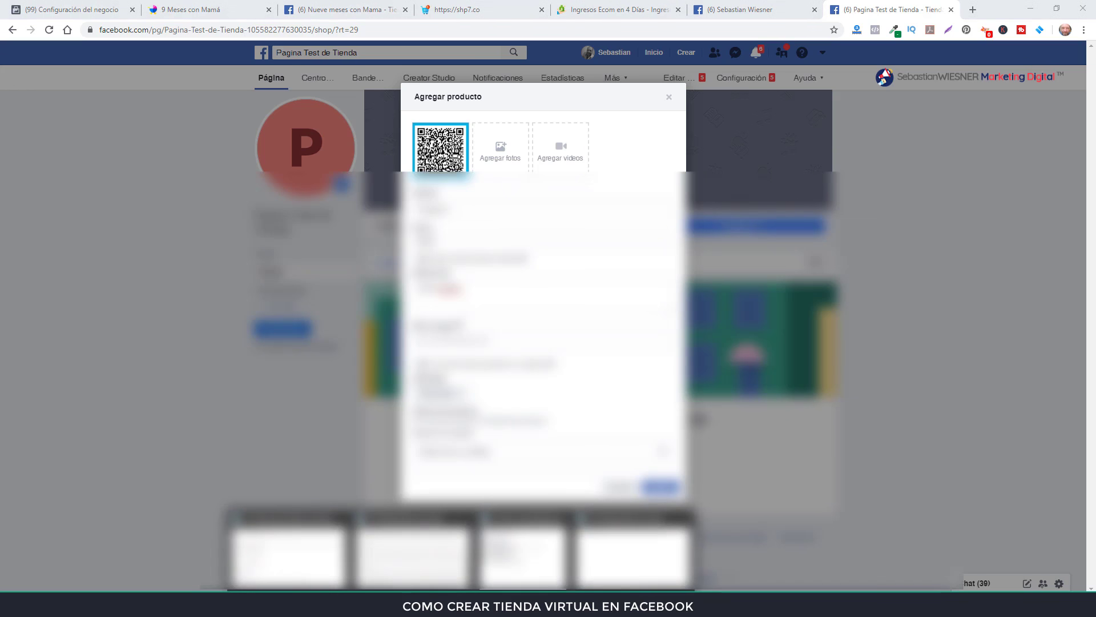
mouse_move(318, 576)
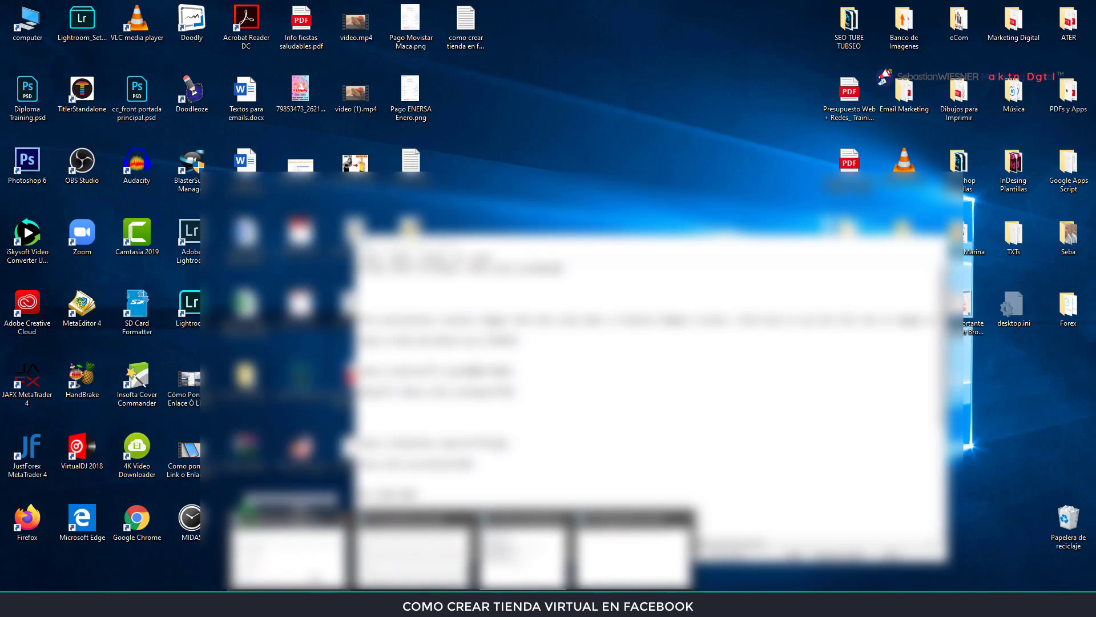
click(335, 578)
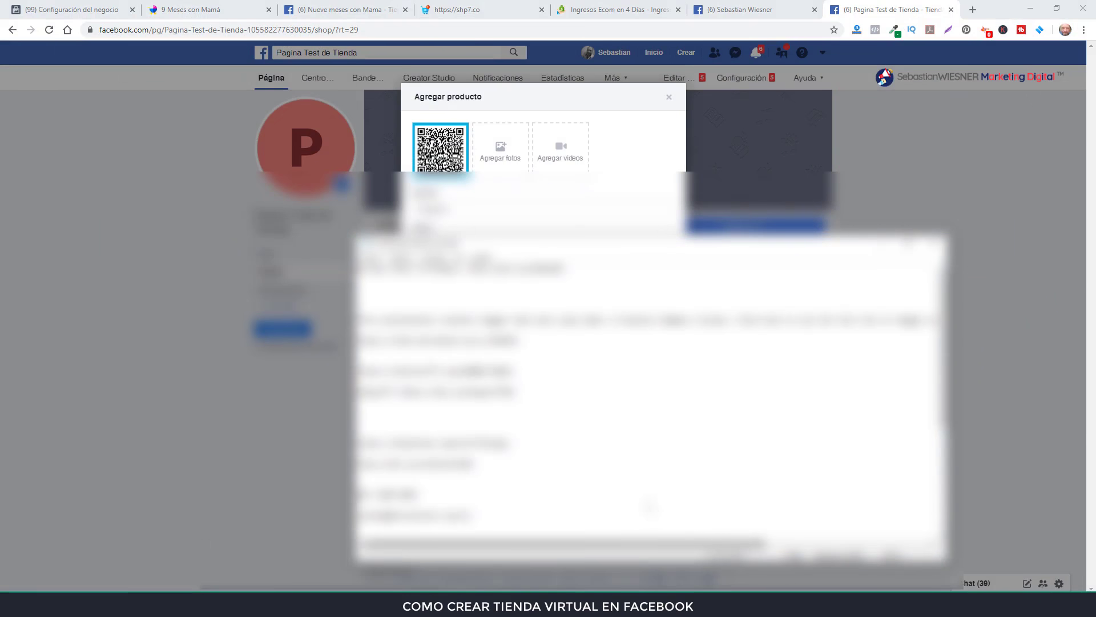
scroll(635, 500, down, 3)
scroll(633, 500, up, 3)
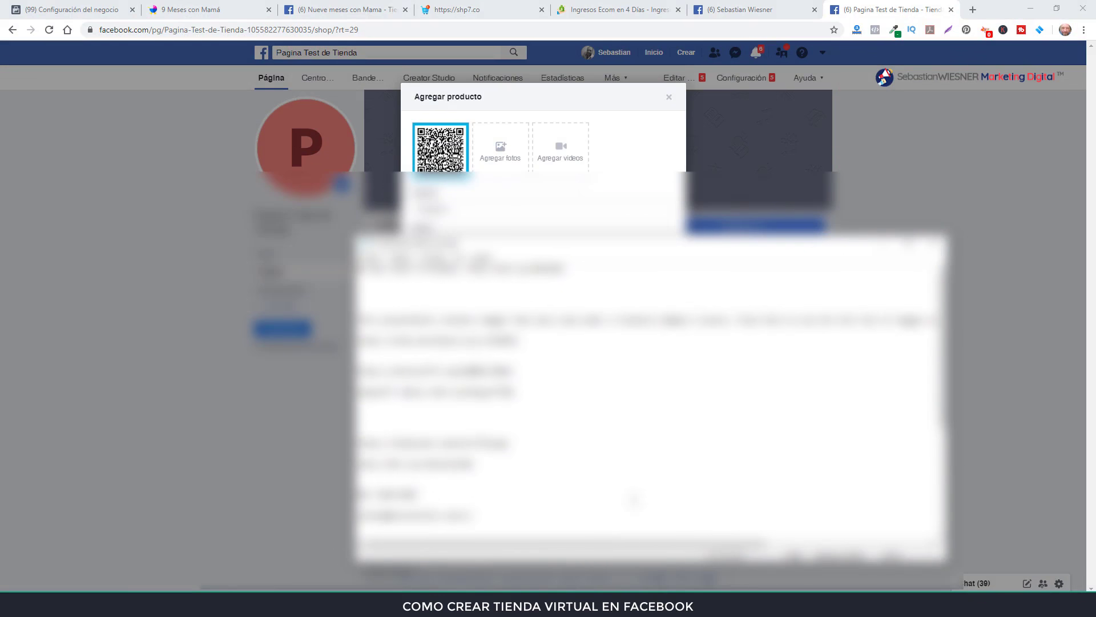
scroll(634, 500, down, 5)
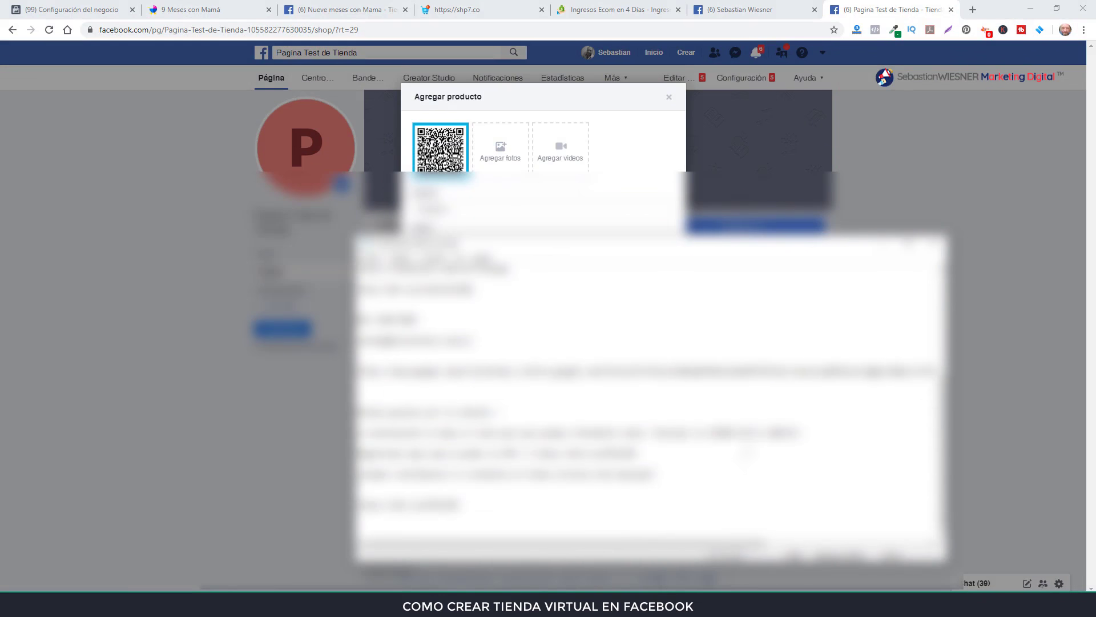
click(880, 246)
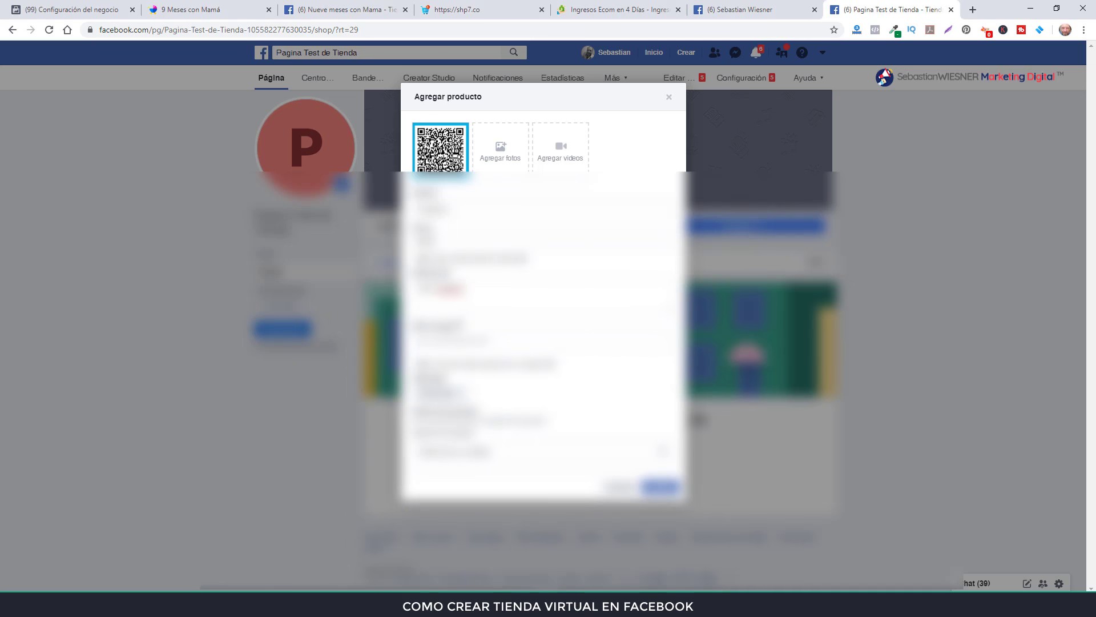
Step: Copy the Mercado Pago checkout link from the untitled Bloc de notas note into the product's URL de pago
mouse_move(462, 604)
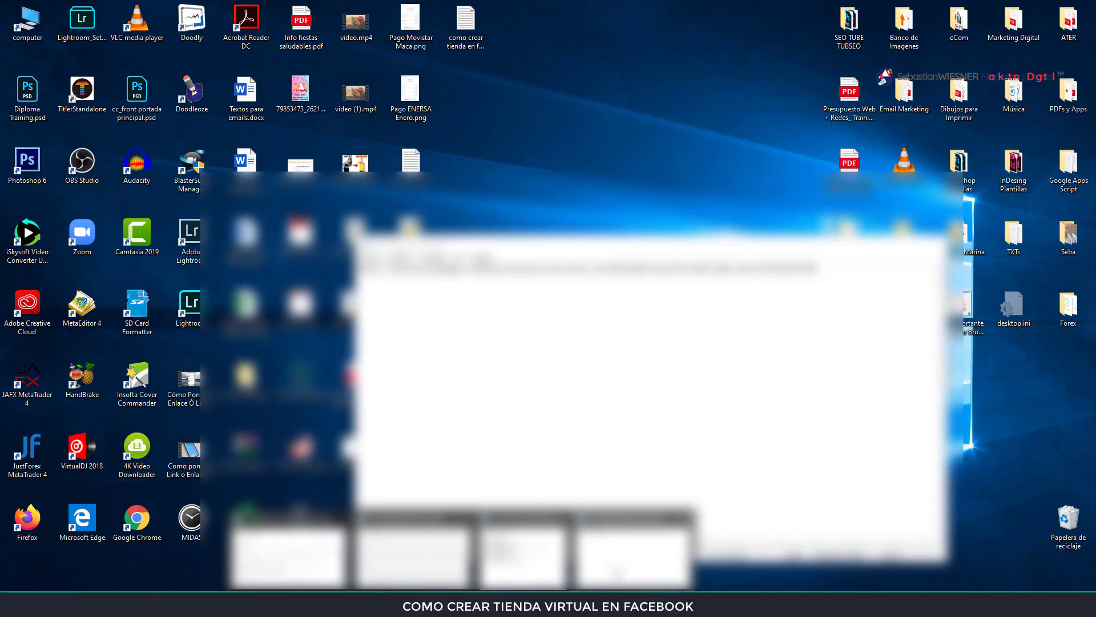
click(617, 573)
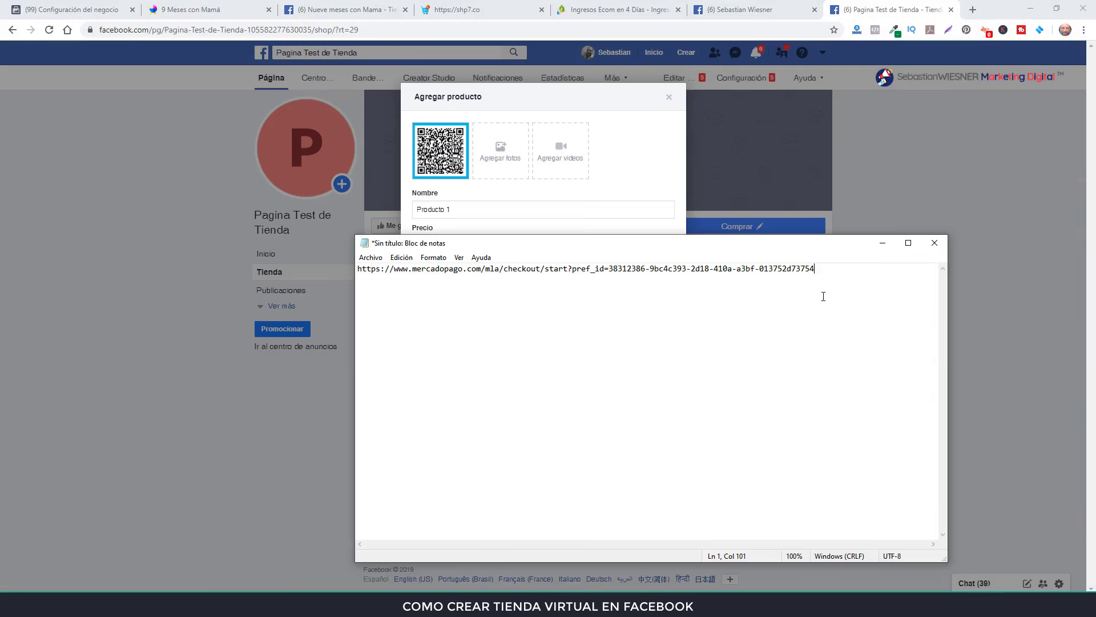
drag(822, 270, 358, 271)
key(ctrl+c)
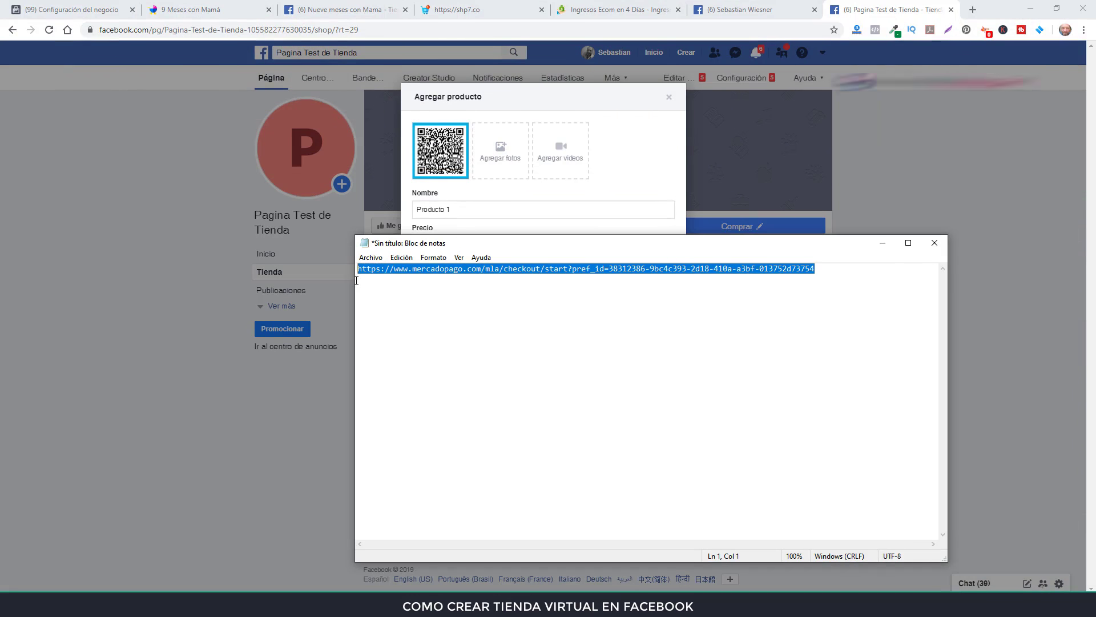
click(882, 242)
click(497, 340)
key(ctrl+v)
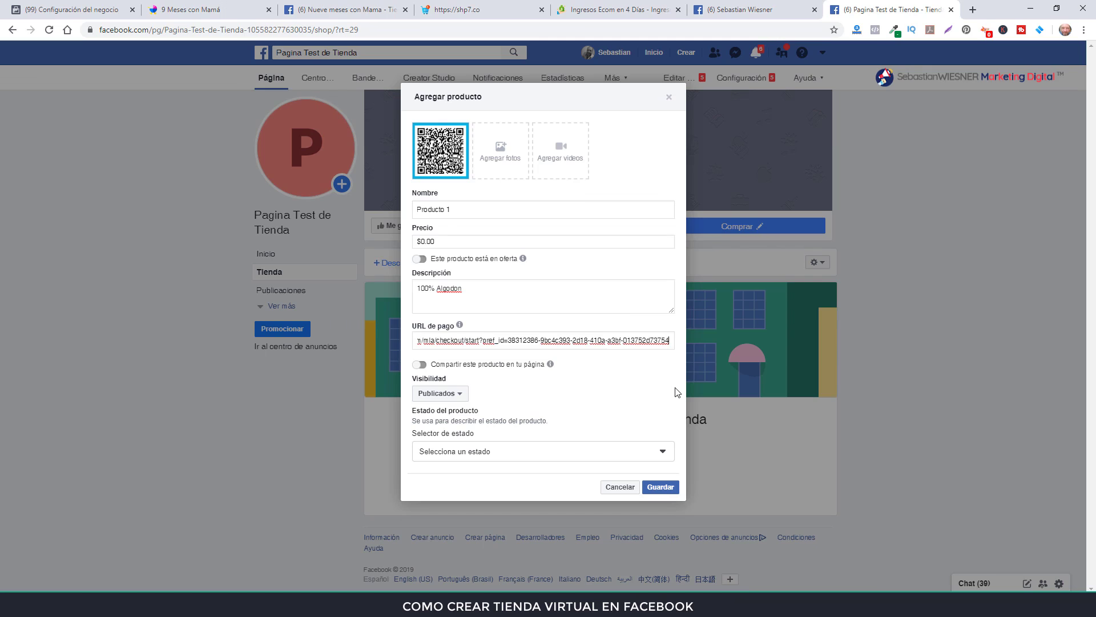
Step: Set the product's condition to Nuevo and keep its visibility as Publicados
click(523, 459)
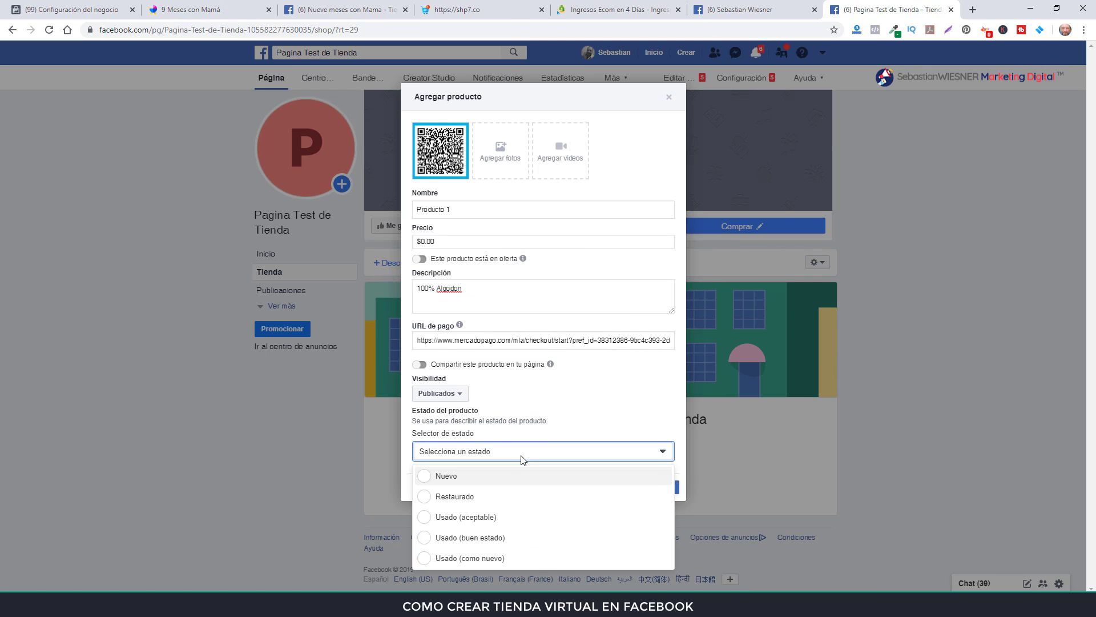
click(427, 478)
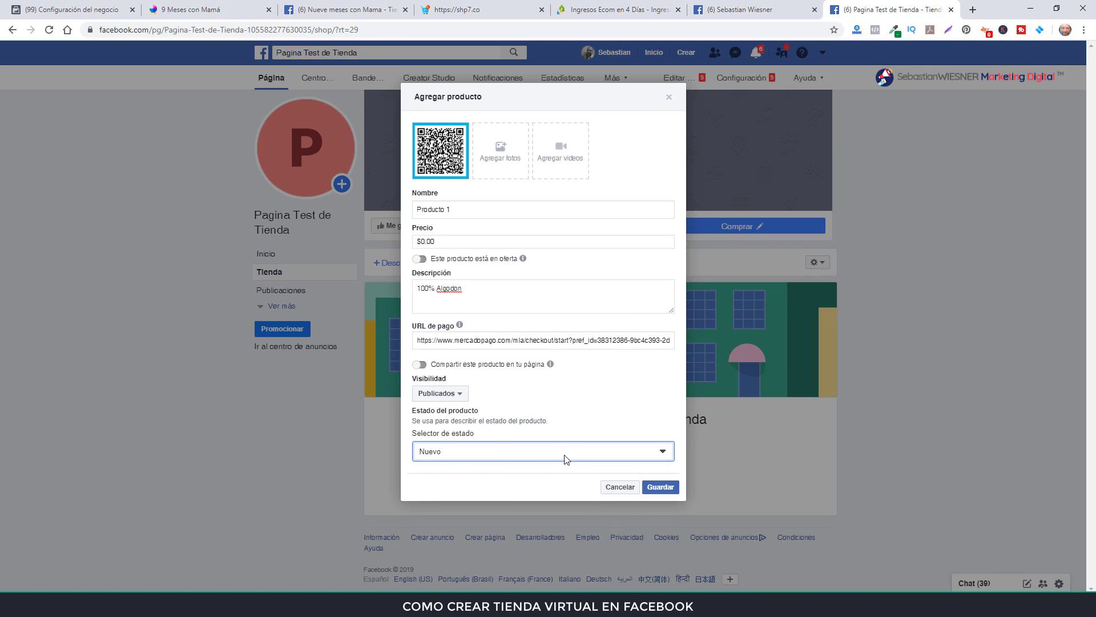
click(463, 398)
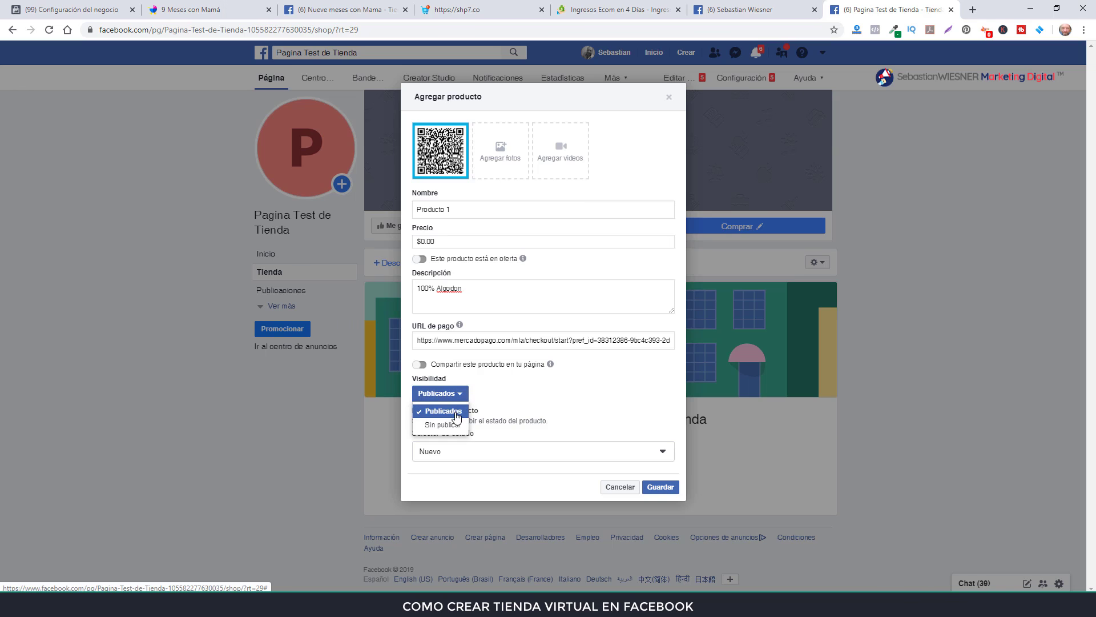
click(554, 402)
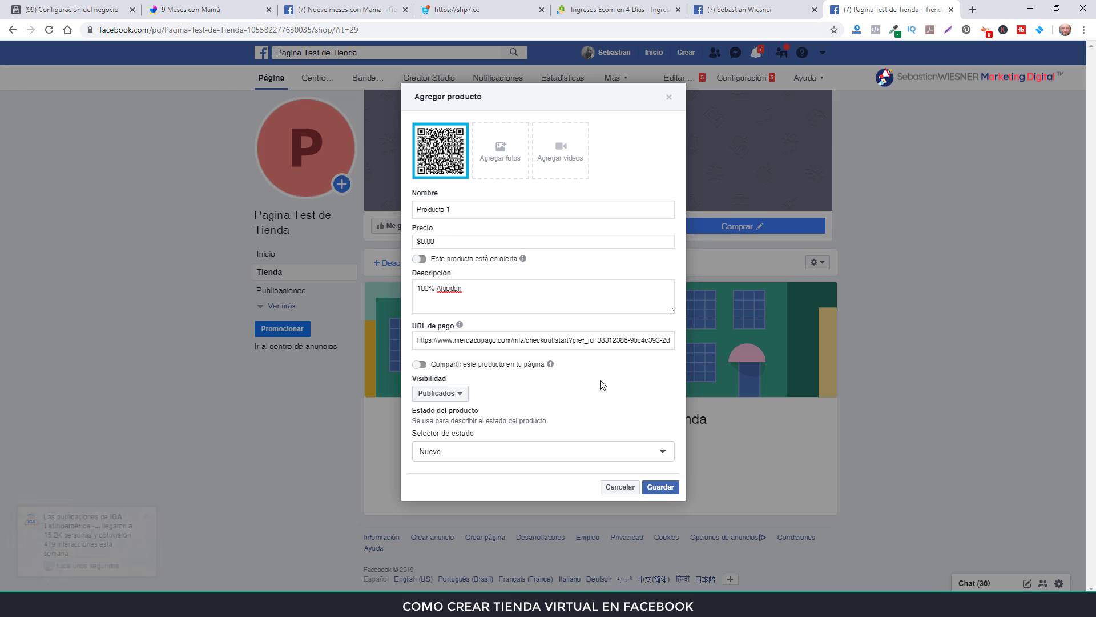
Step: Set the product's price to $2.00, save the product and accept the first-product notice
click(424, 241)
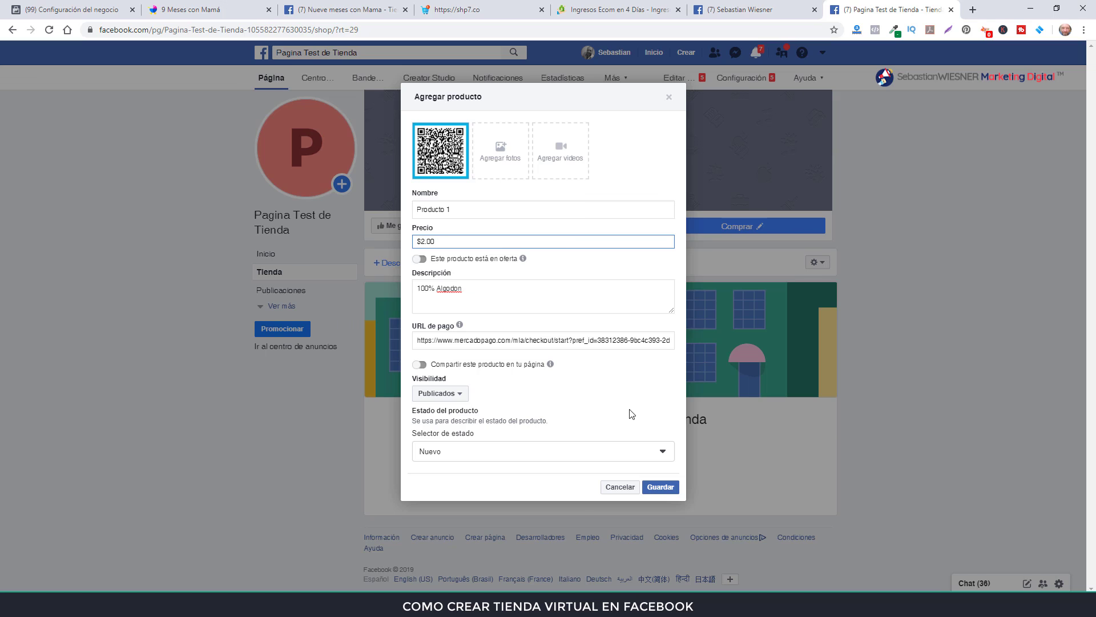
click(663, 488)
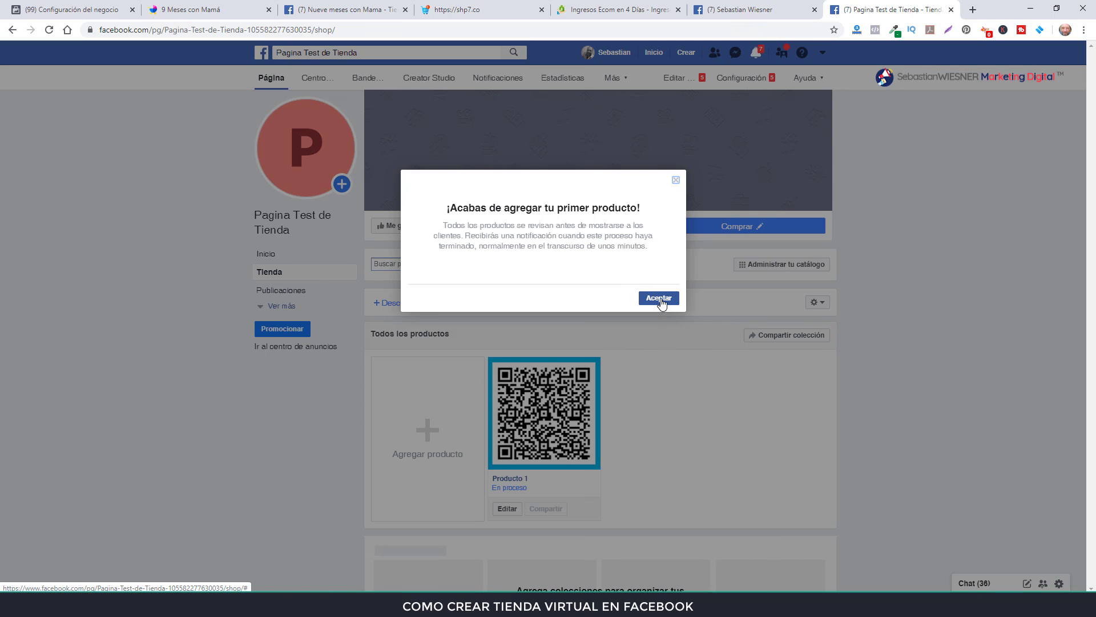
click(660, 301)
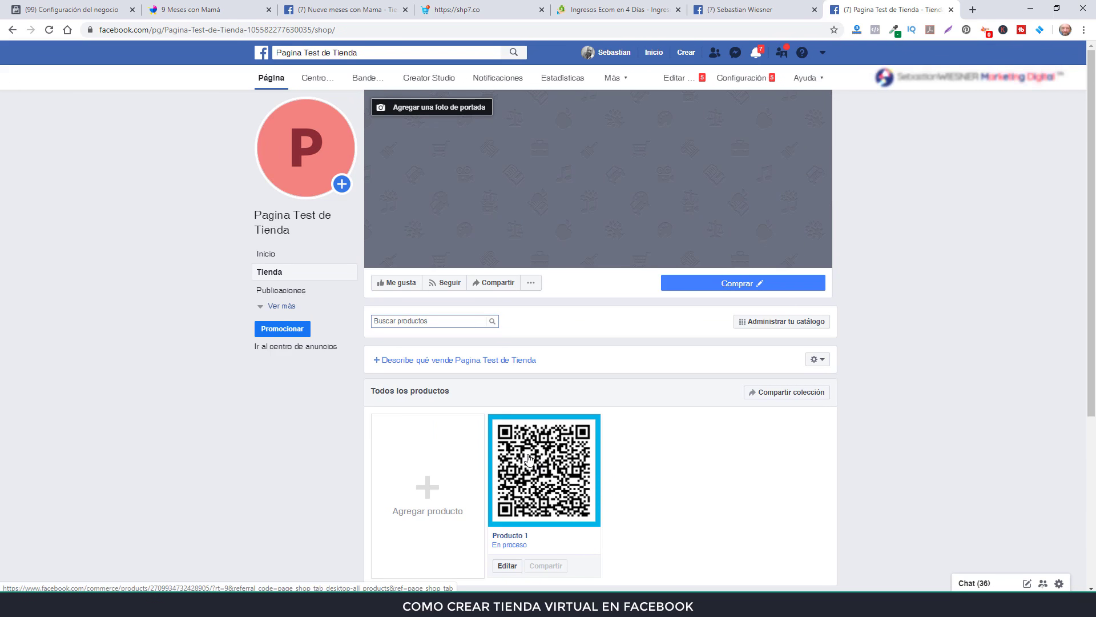
Step: Check Producto 1's purchase link through to the Mercado Pago payment page, return to Facebook and close the product view
click(551, 472)
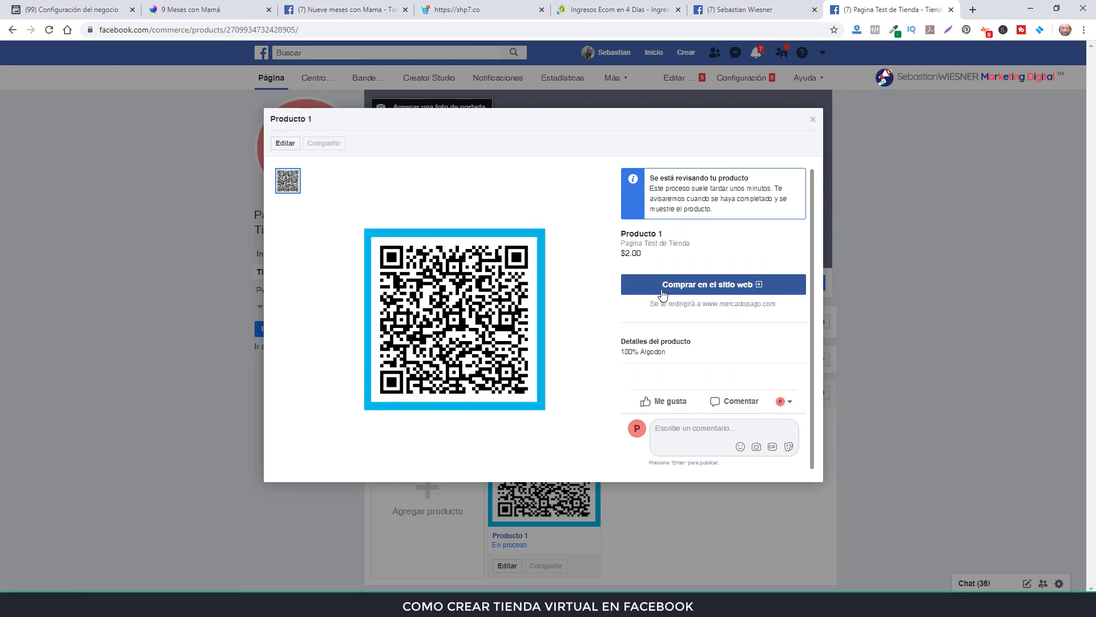
click(726, 287)
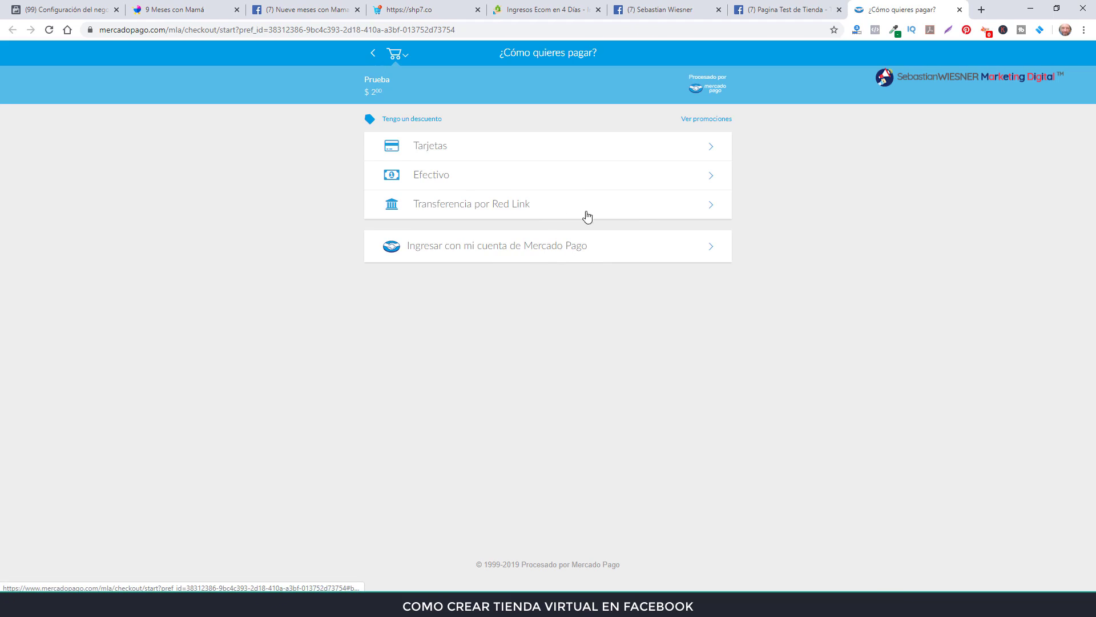
click(787, 8)
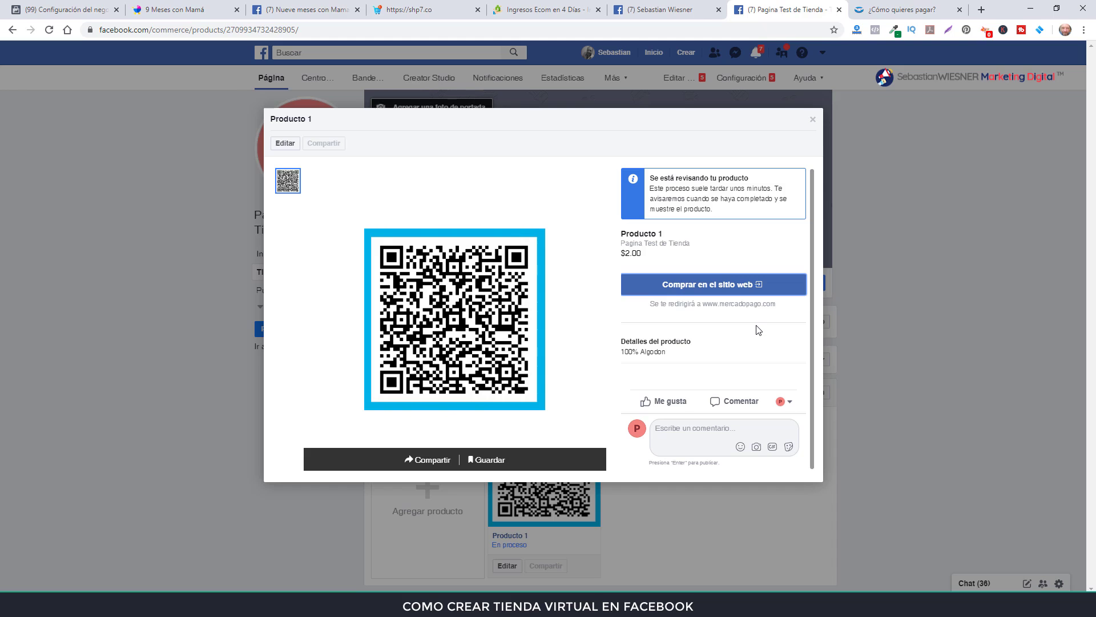
click(812, 119)
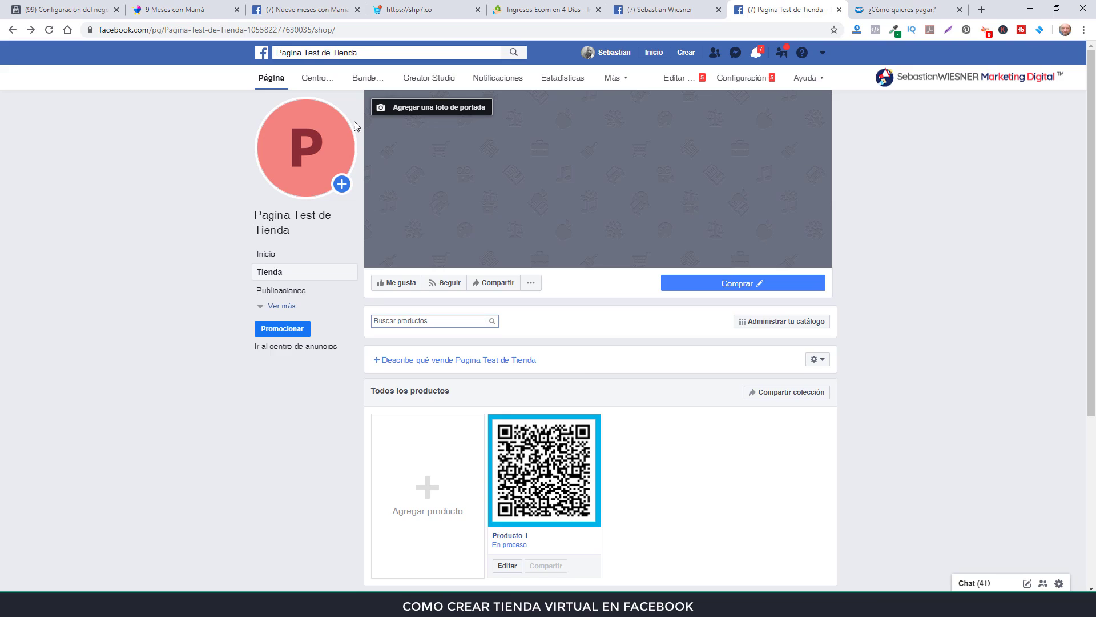
Step: Look over the 9 Meses con Mamá online store and set its country and currency to Argentina (ARS)
click(190, 11)
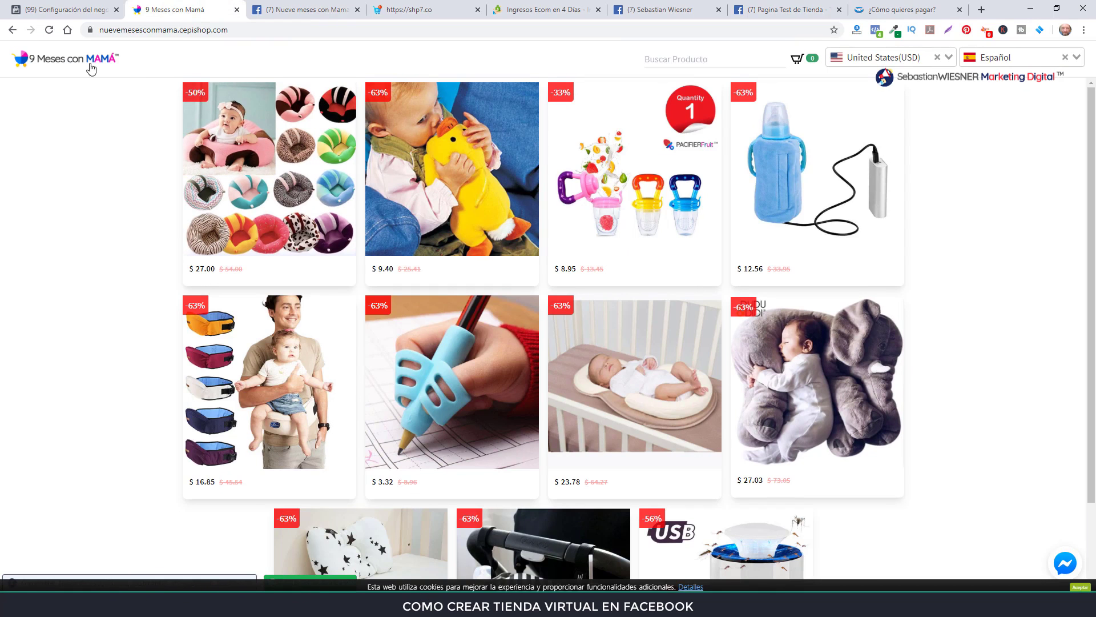
scroll(1022, 321, down, 2)
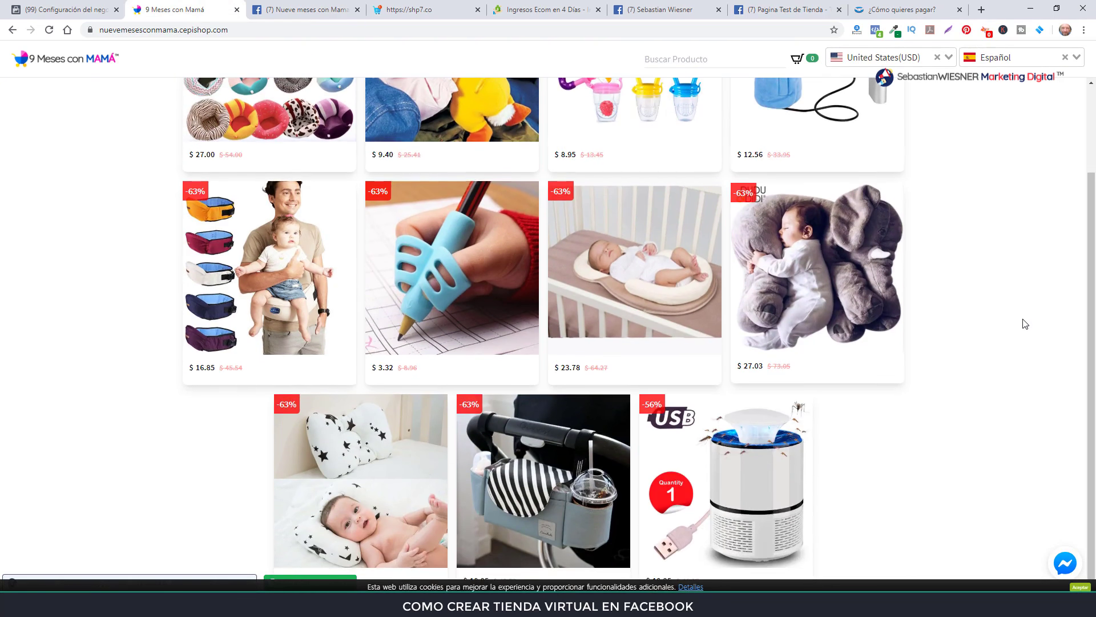
scroll(1025, 324, up, 2)
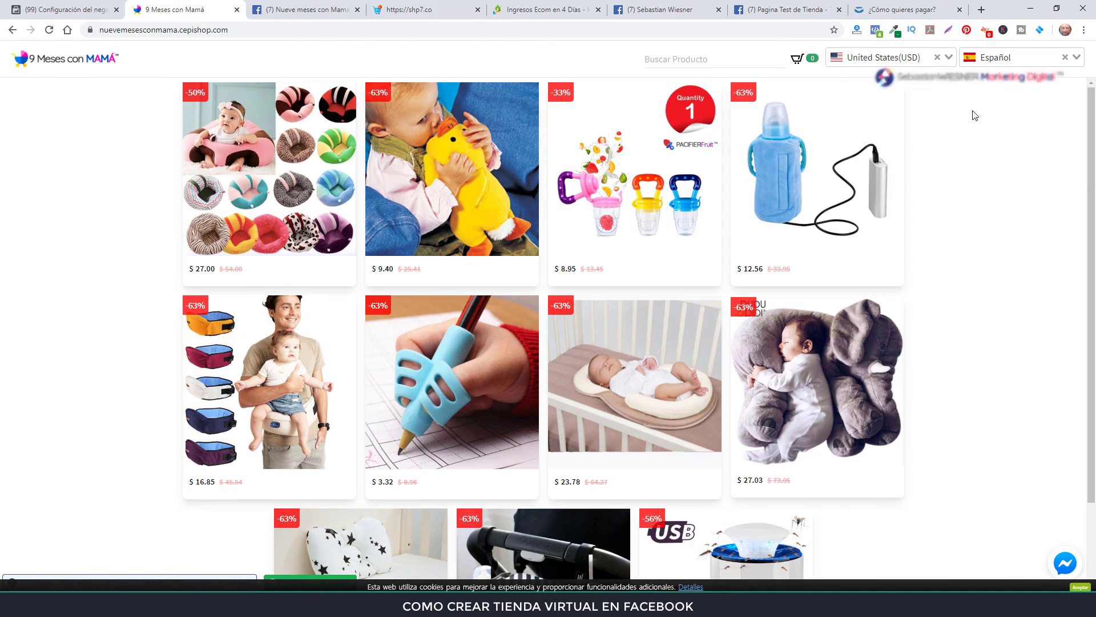
click(949, 59)
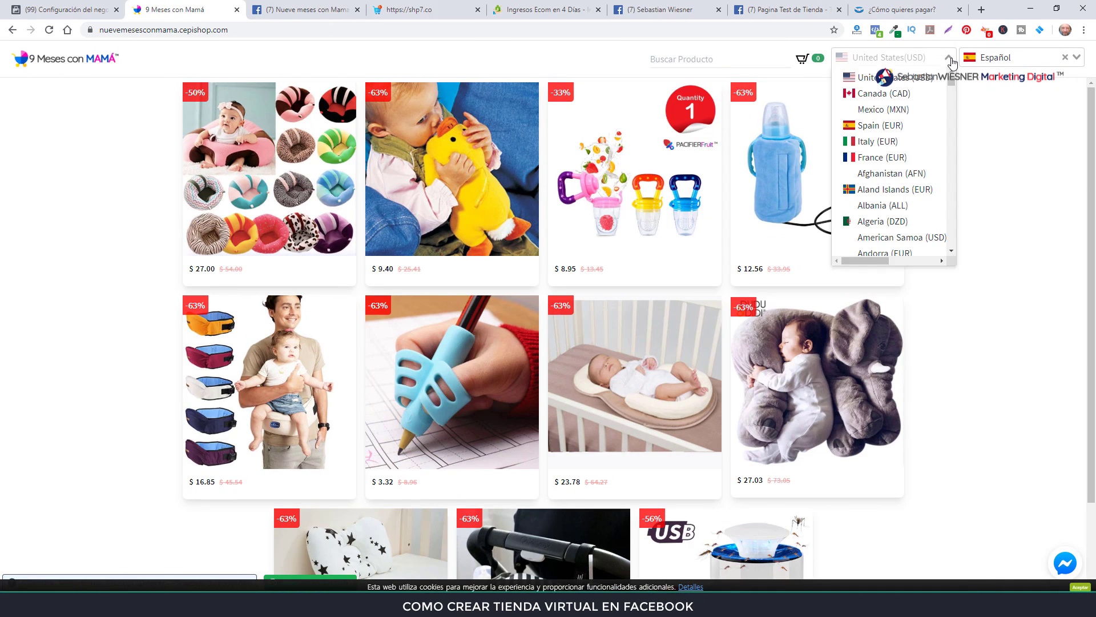
scroll(913, 145, down, 1)
scroll(914, 146, down, 1)
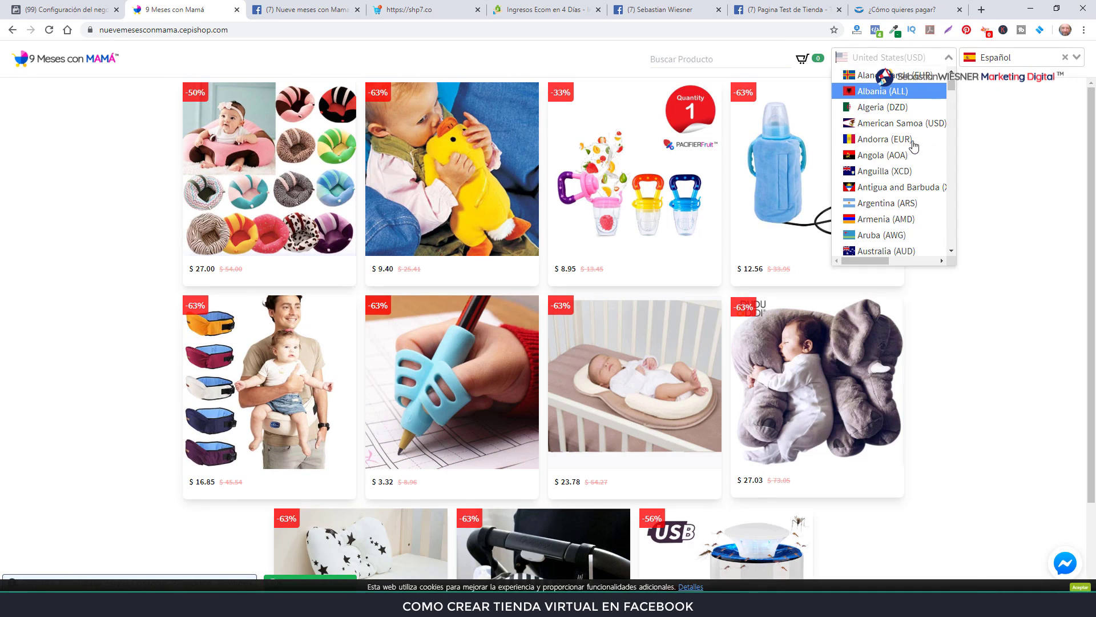
click(903, 205)
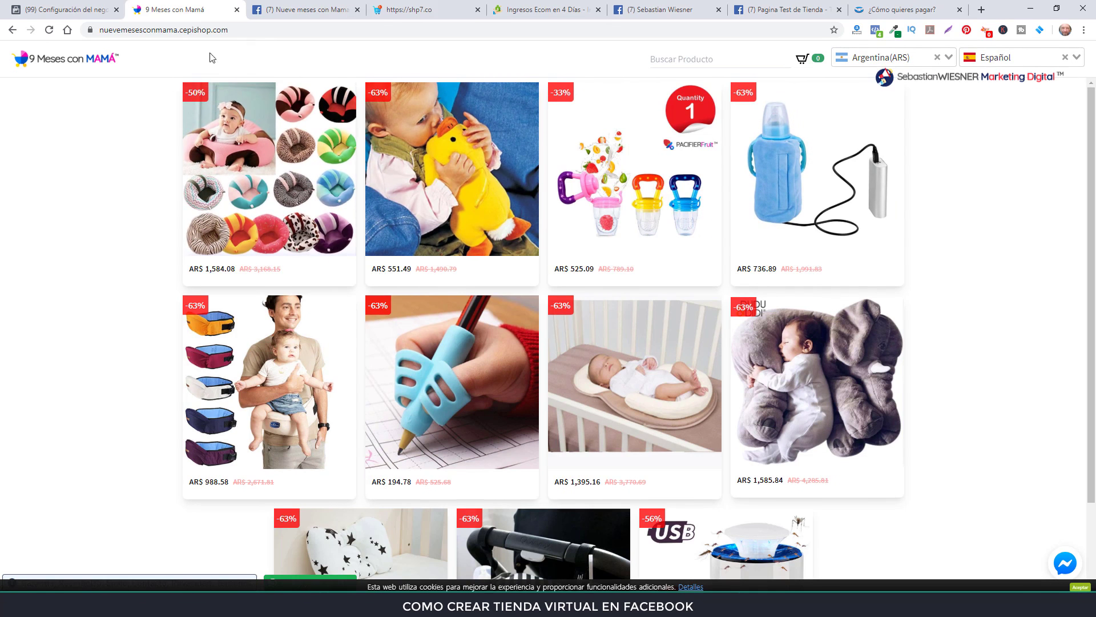
Step: Compare the products in the Nueve meses con Mama Facebook shop with those in the 9 Meses con Mamá online store
click(298, 13)
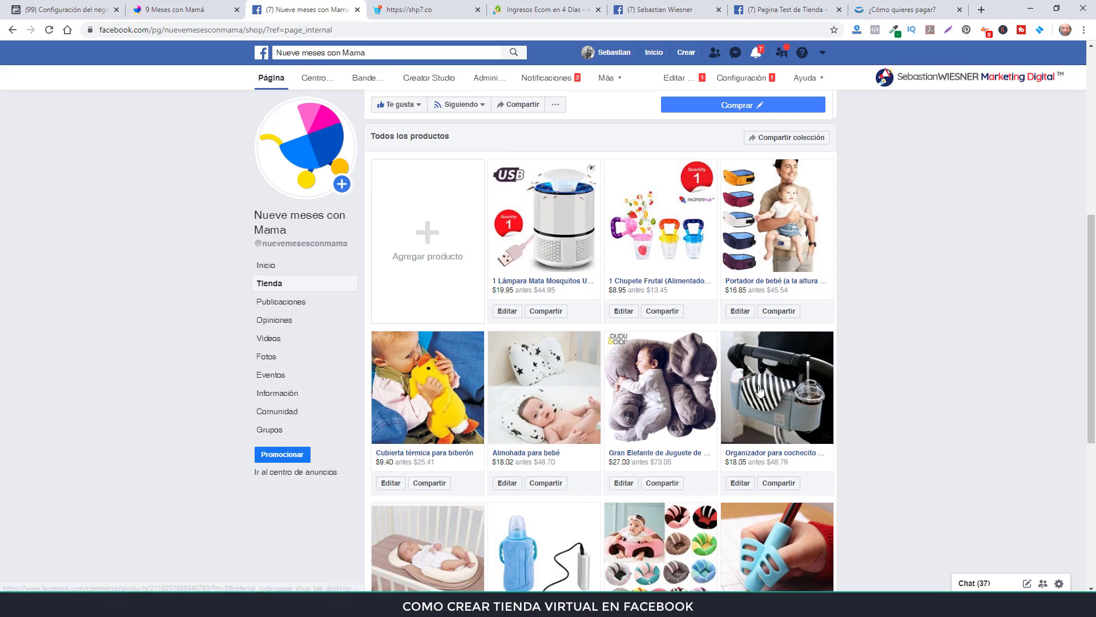
scroll(760, 389, down, 2)
scroll(694, 463, up, 3)
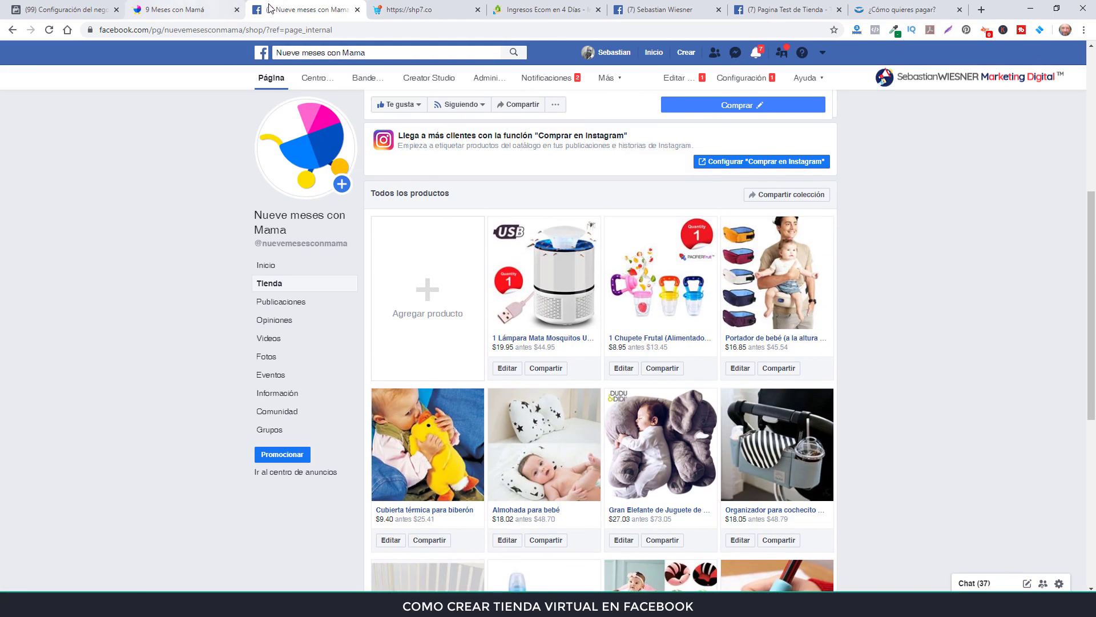
click(176, 6)
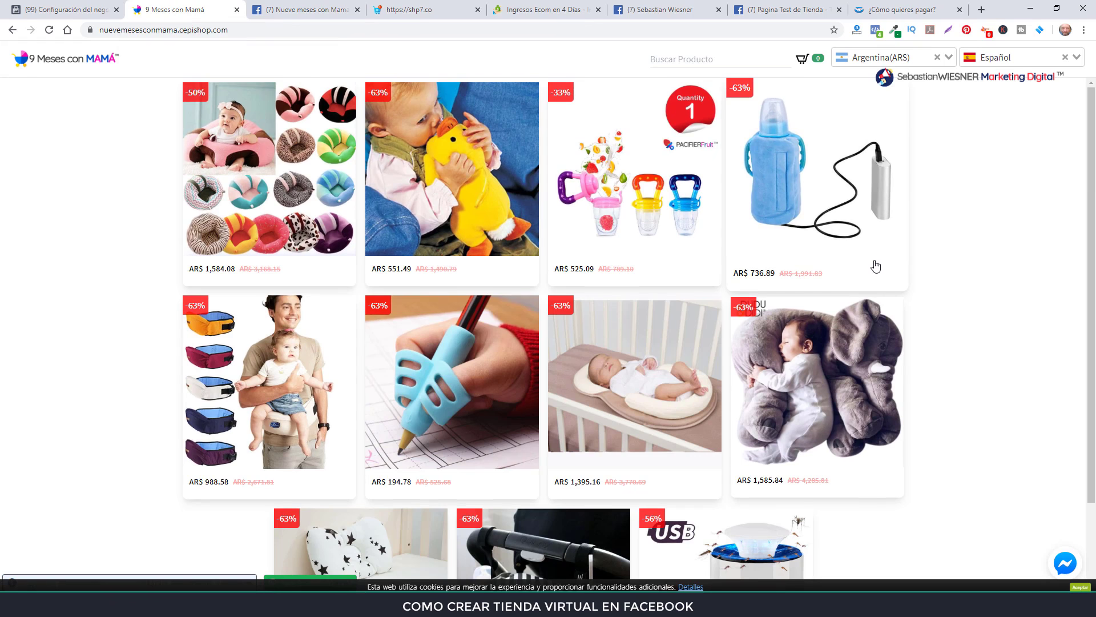
click(309, 8)
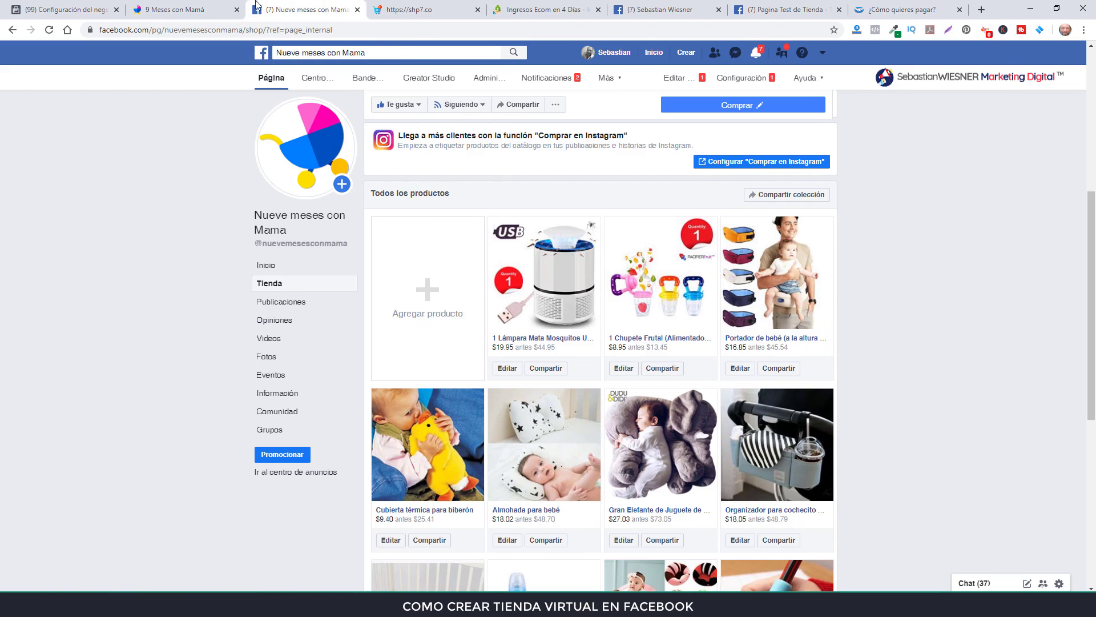
click(206, 10)
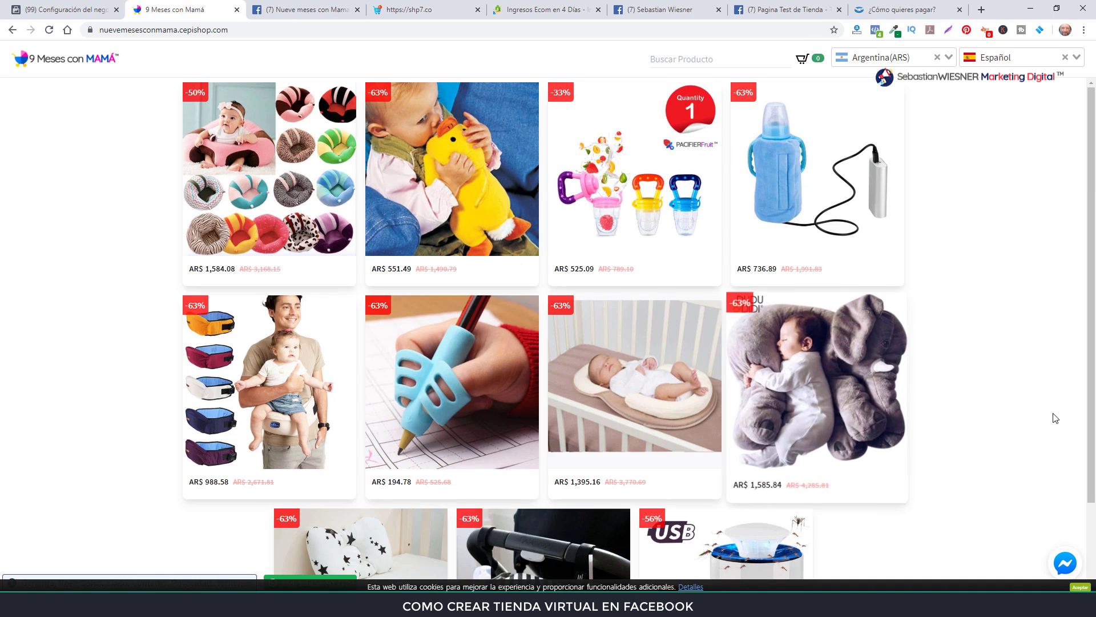
click(318, 7)
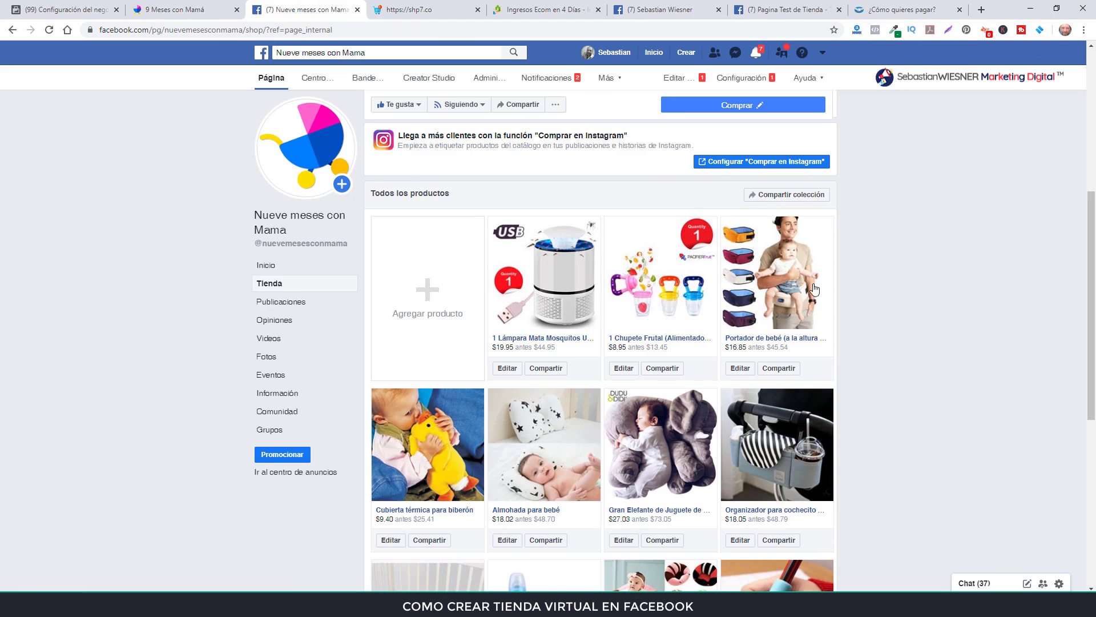
click(193, 5)
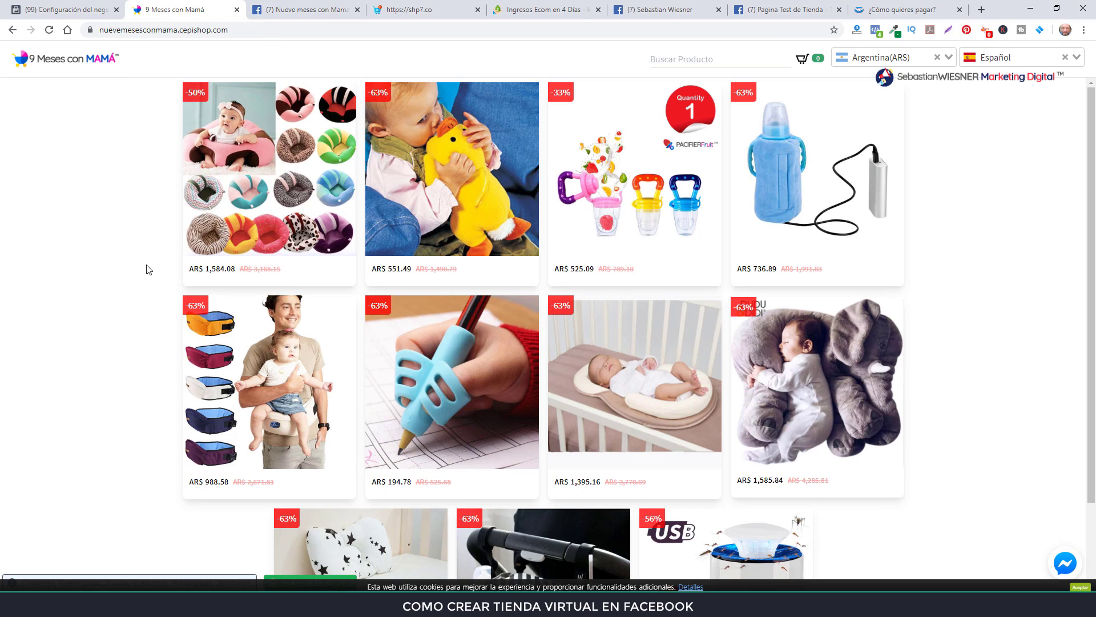
Step: Expand Orígenes de datos in the Facebook business settings to locate Catálogos, and return to the 9 Meses con Mamá store
click(63, 5)
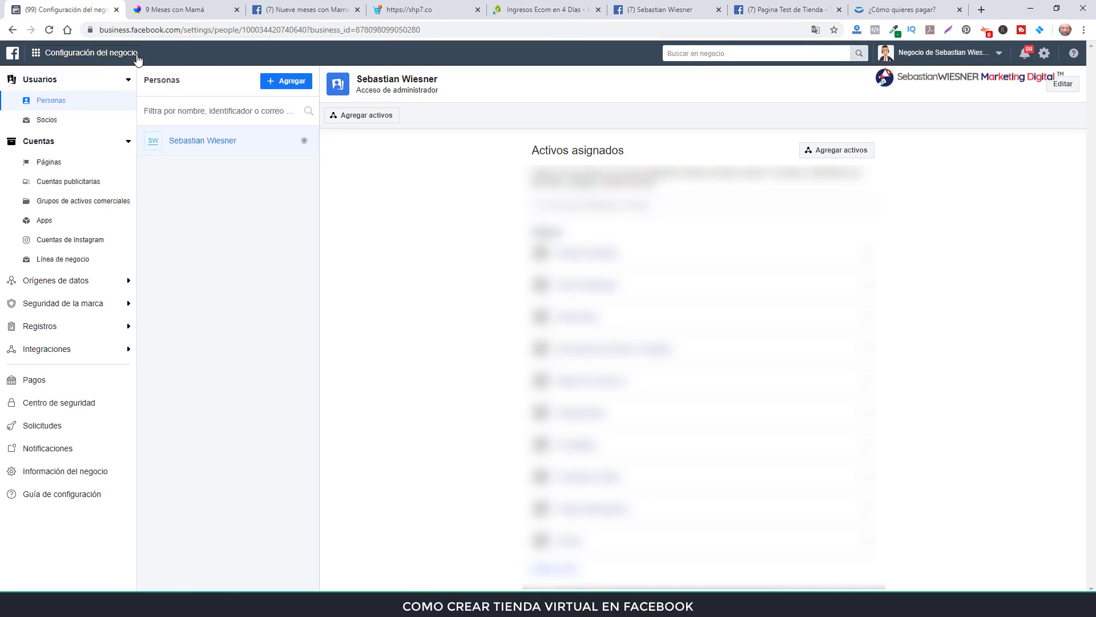
click(62, 282)
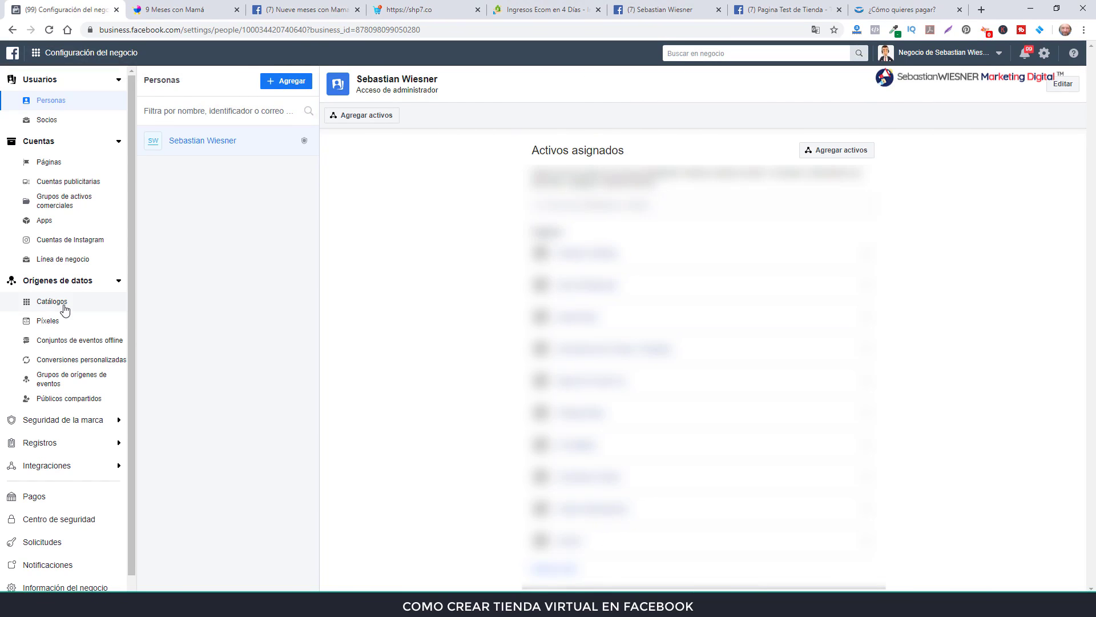
click(174, 8)
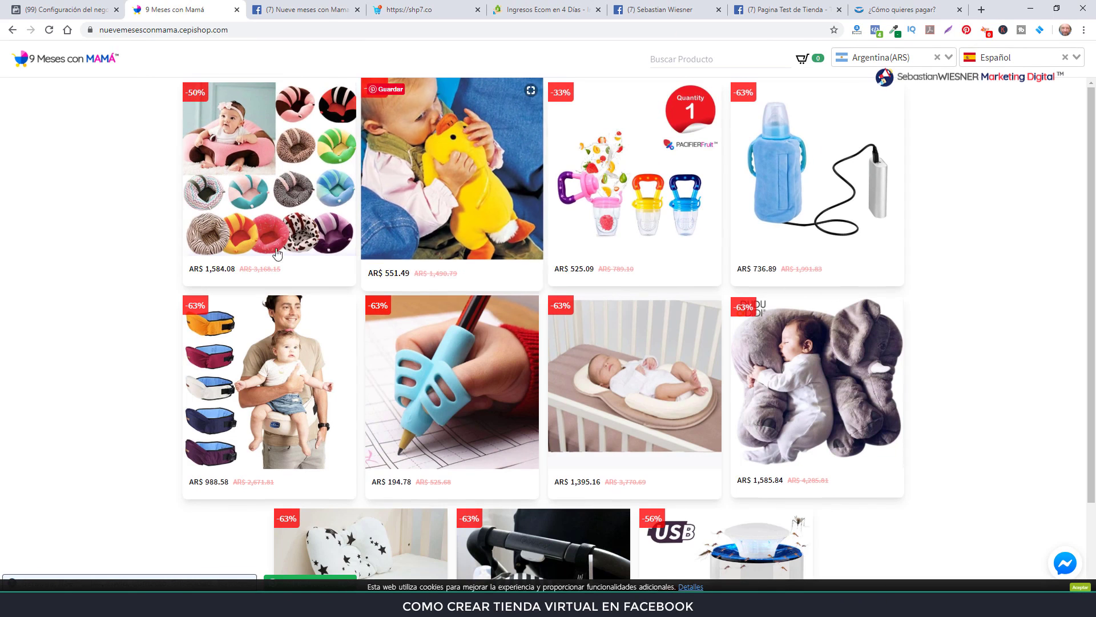
click(83, 14)
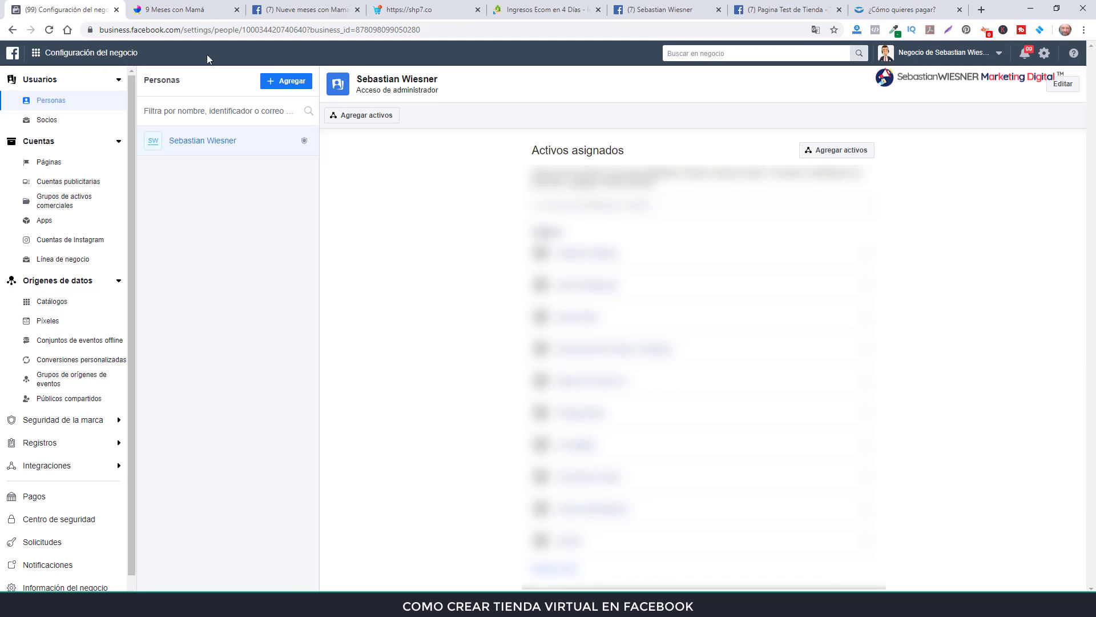
click(203, 12)
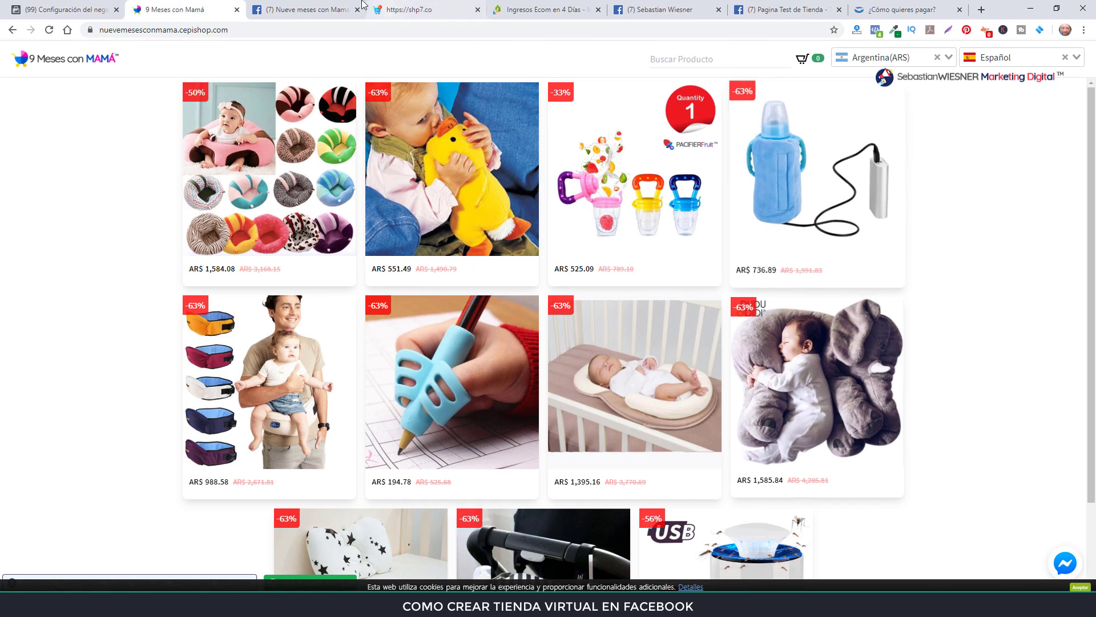
Step: Compare the Nueve meses con Mama shop with Producto 1 on Pagina Test de Tienda and follow its purchase link to Mercado Pago
click(309, 10)
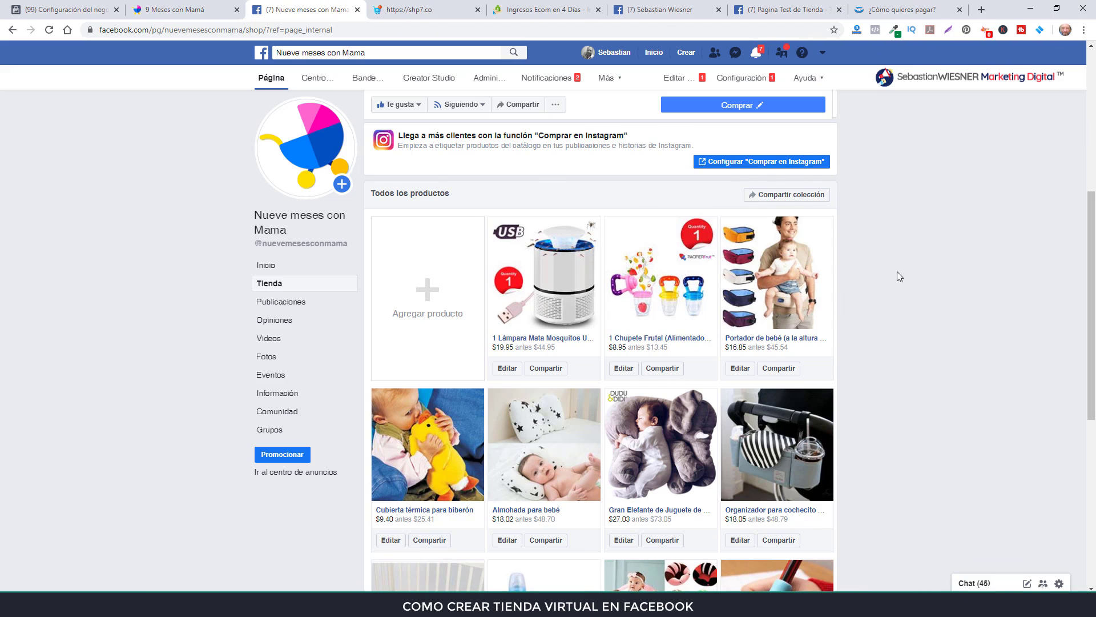
click(783, 10)
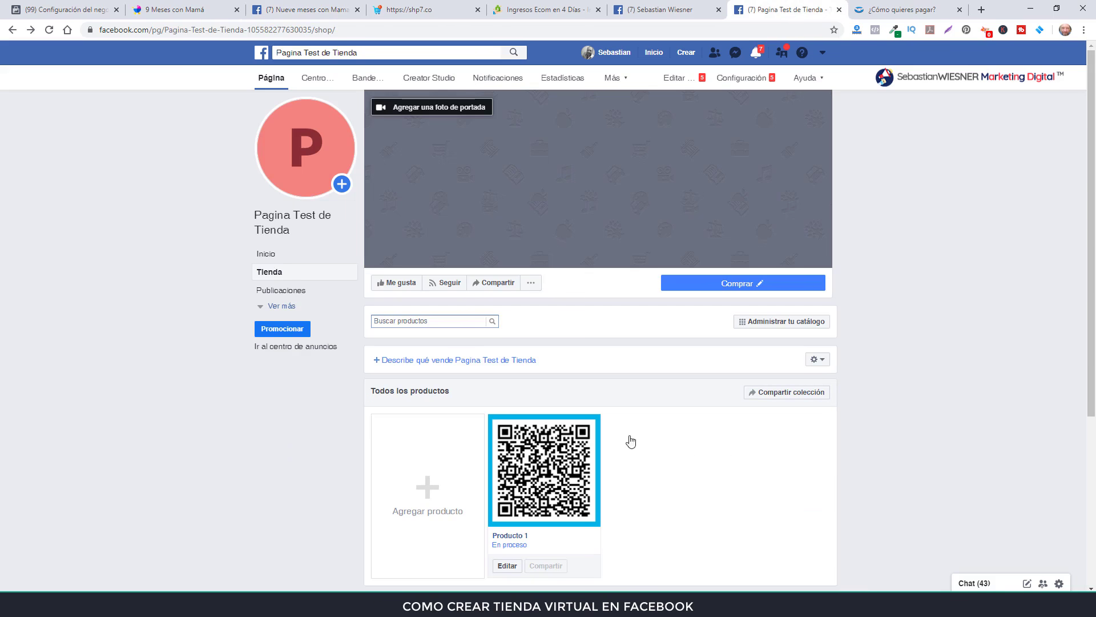
click(560, 488)
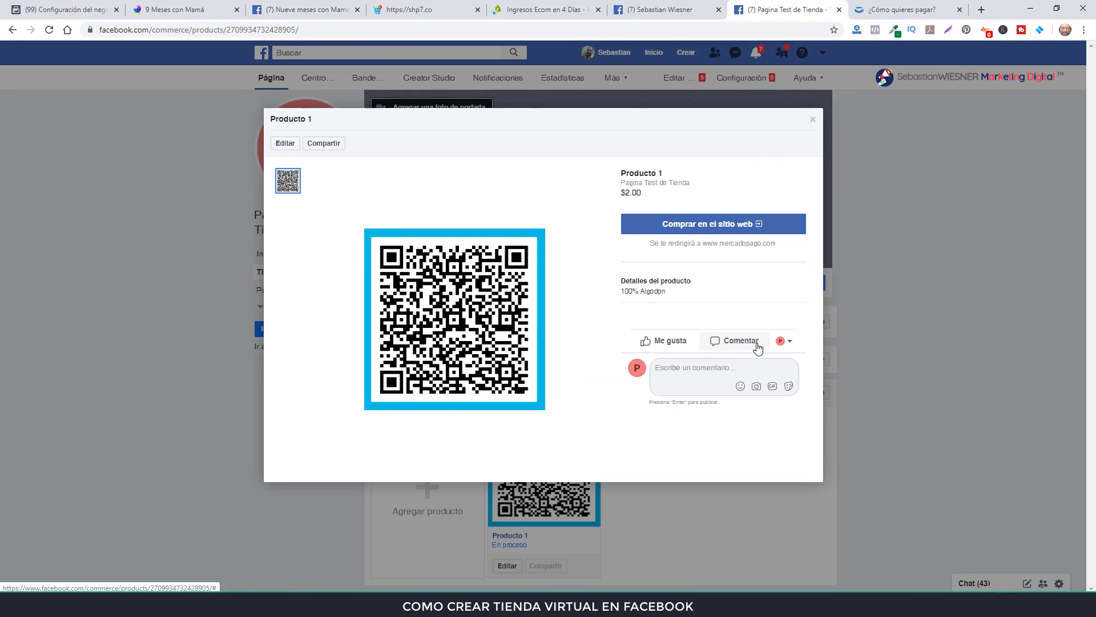
click(717, 224)
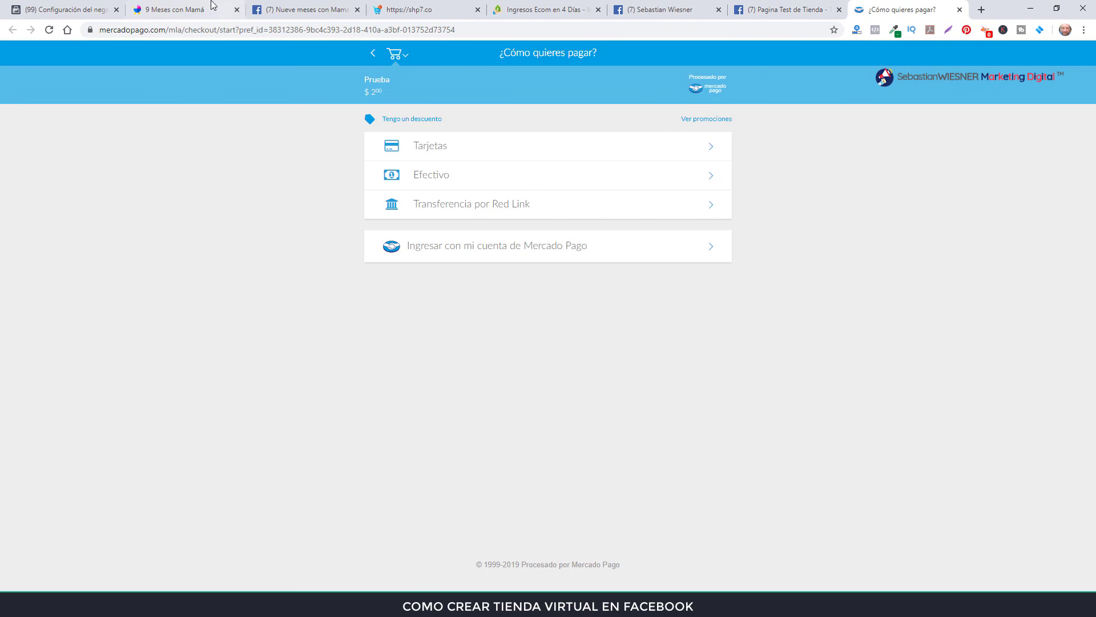
Step: Review the Nueve meses con Mama shop alongside the business settings' data sources and the 9 Meses con Mamá store
click(283, 10)
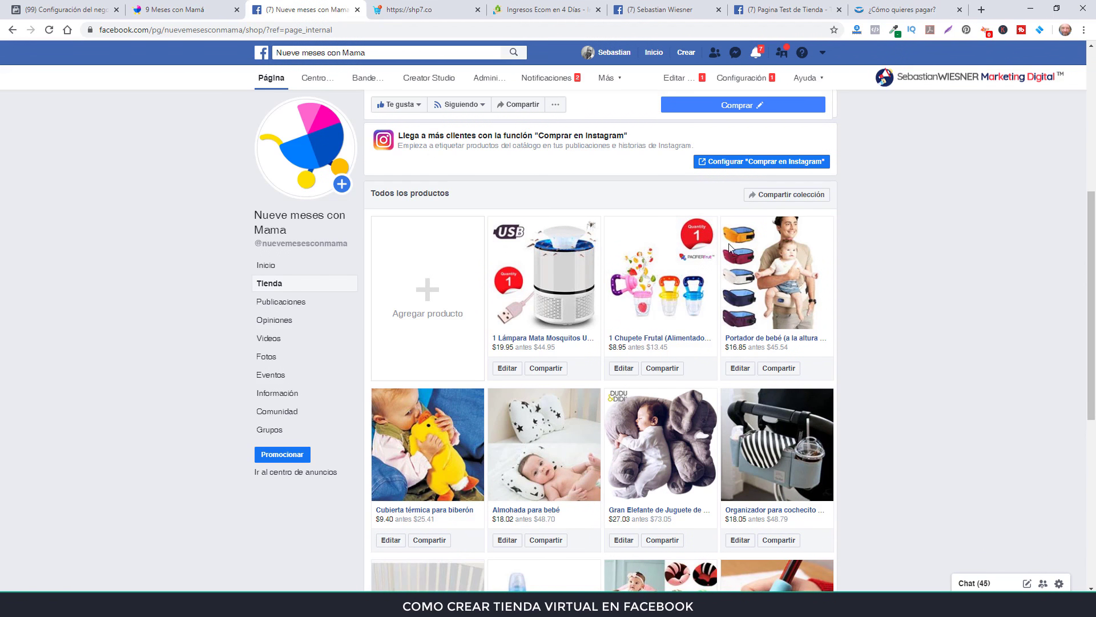
click(65, 9)
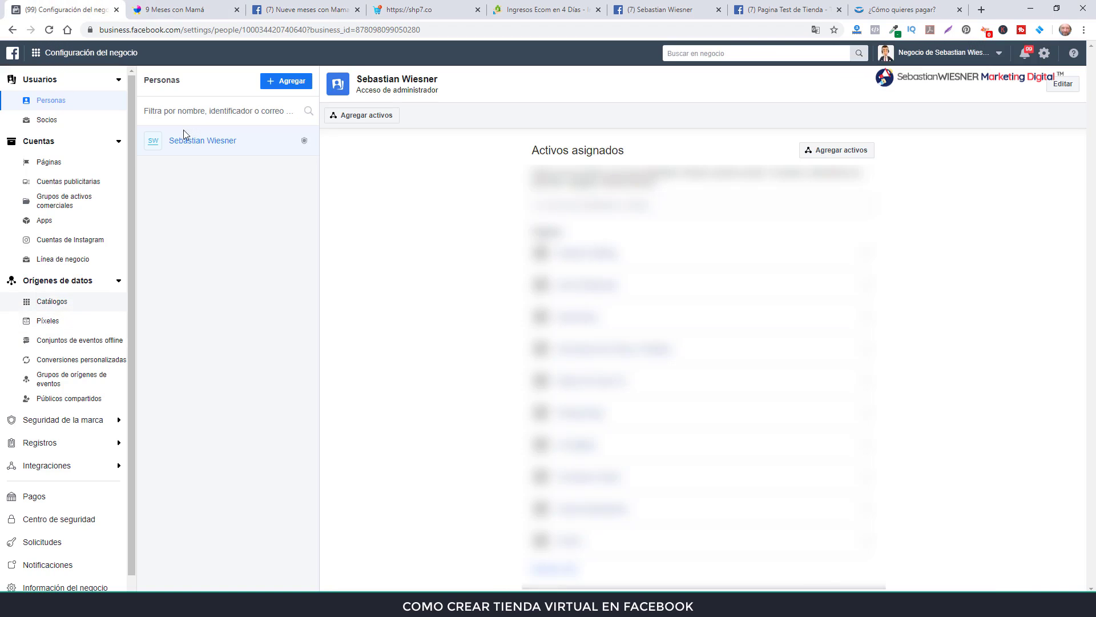
click(179, 15)
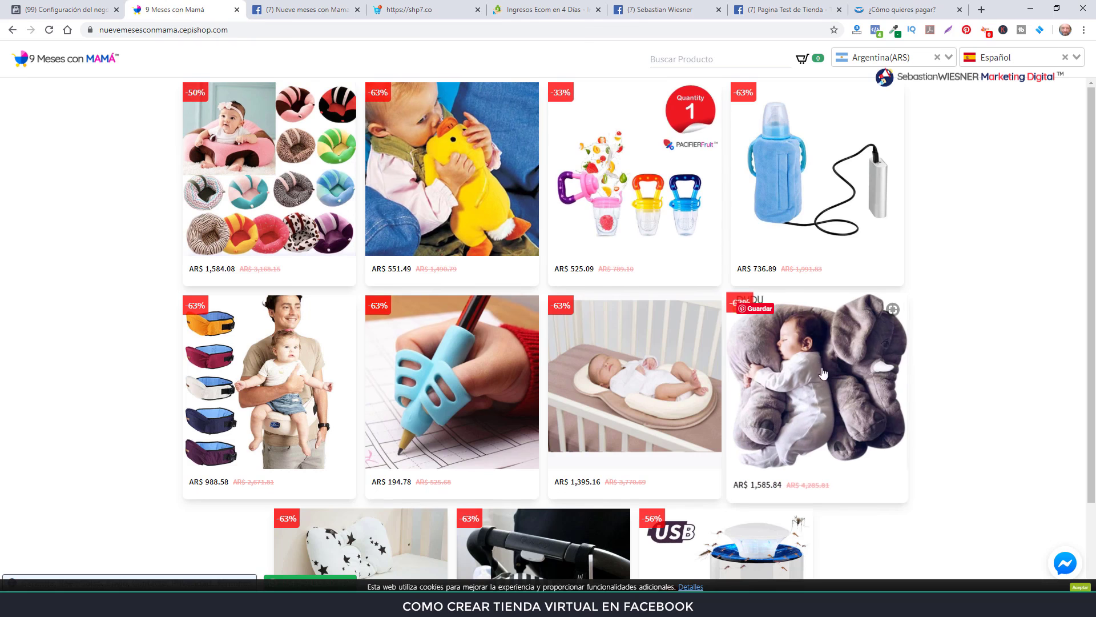
click(301, 14)
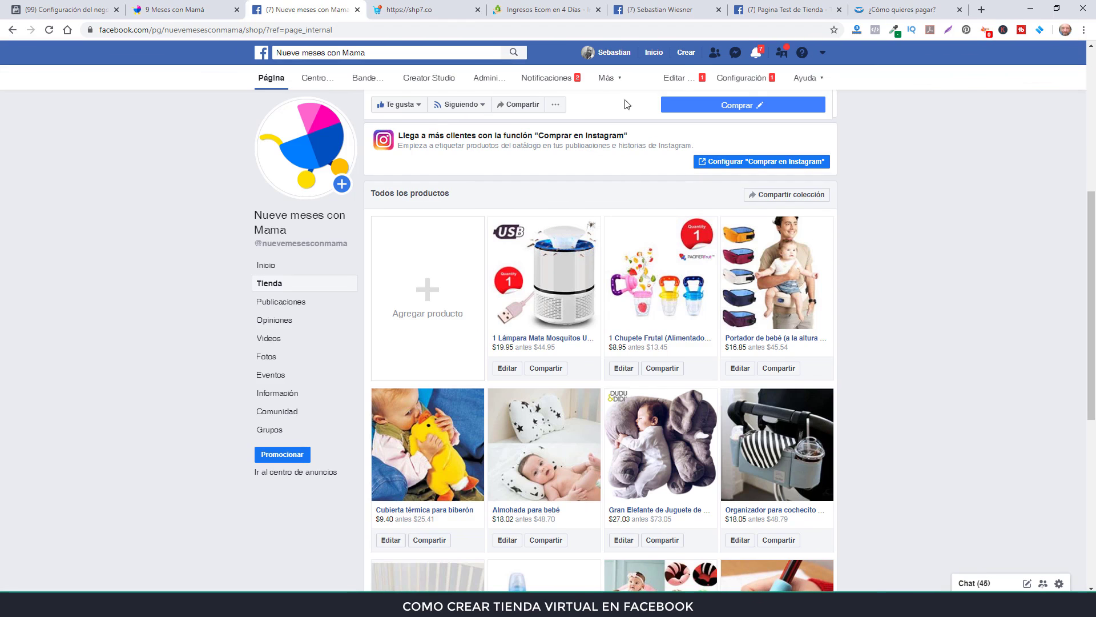
Step: Examine the Shopy777 sales page down to its pricing, and compare the 9 Meses con Mamá store with its Facebook shop again
click(437, 8)
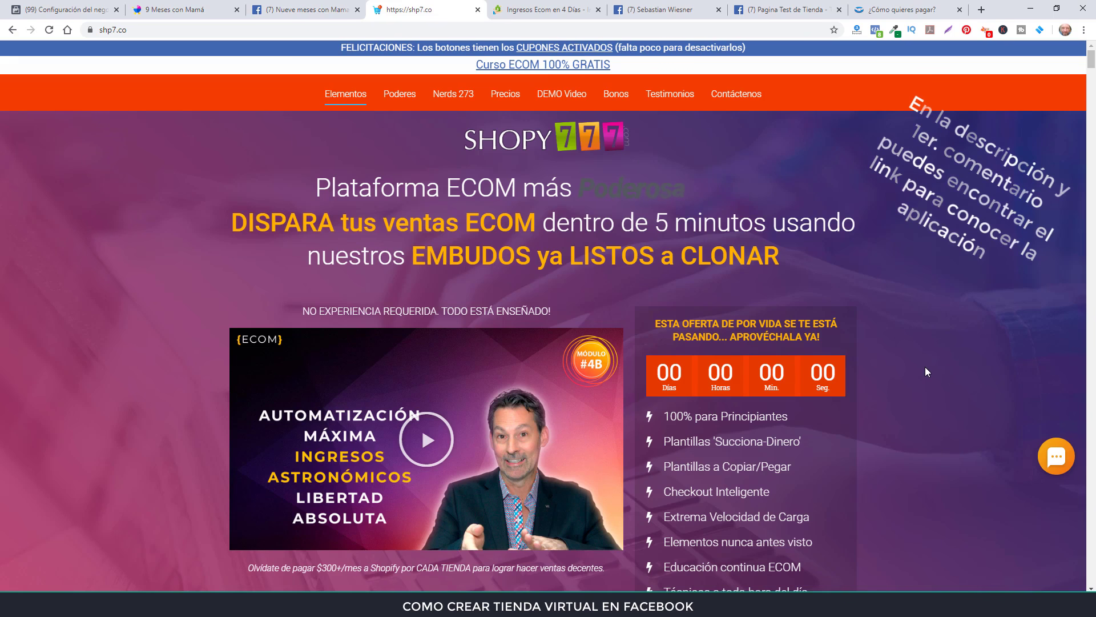
scroll(929, 368, down, 3)
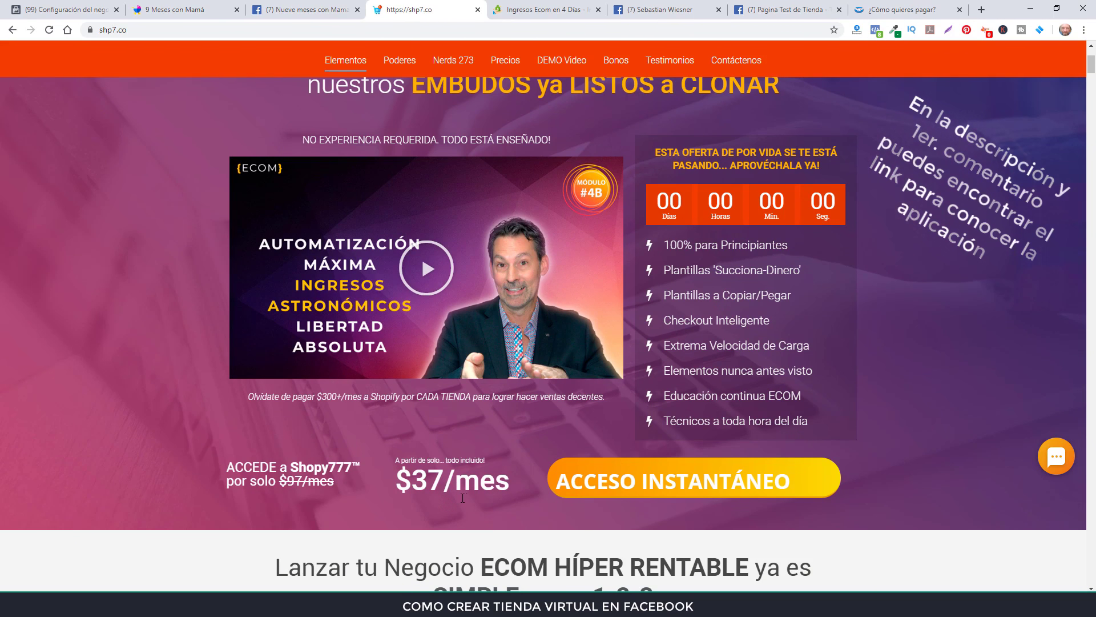
click(174, 10)
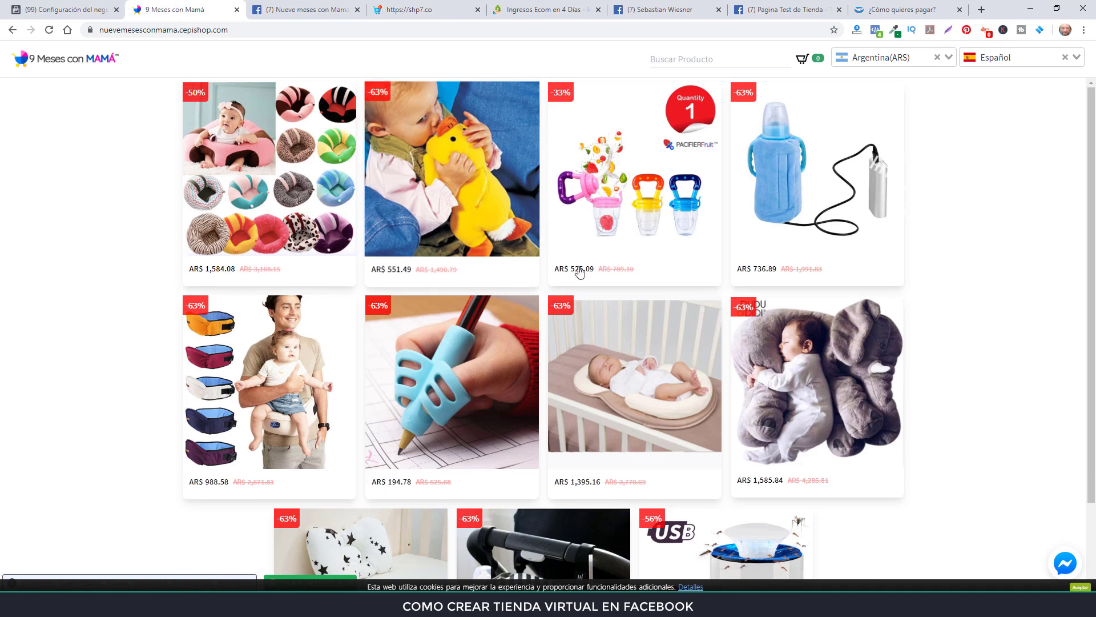
click(316, 6)
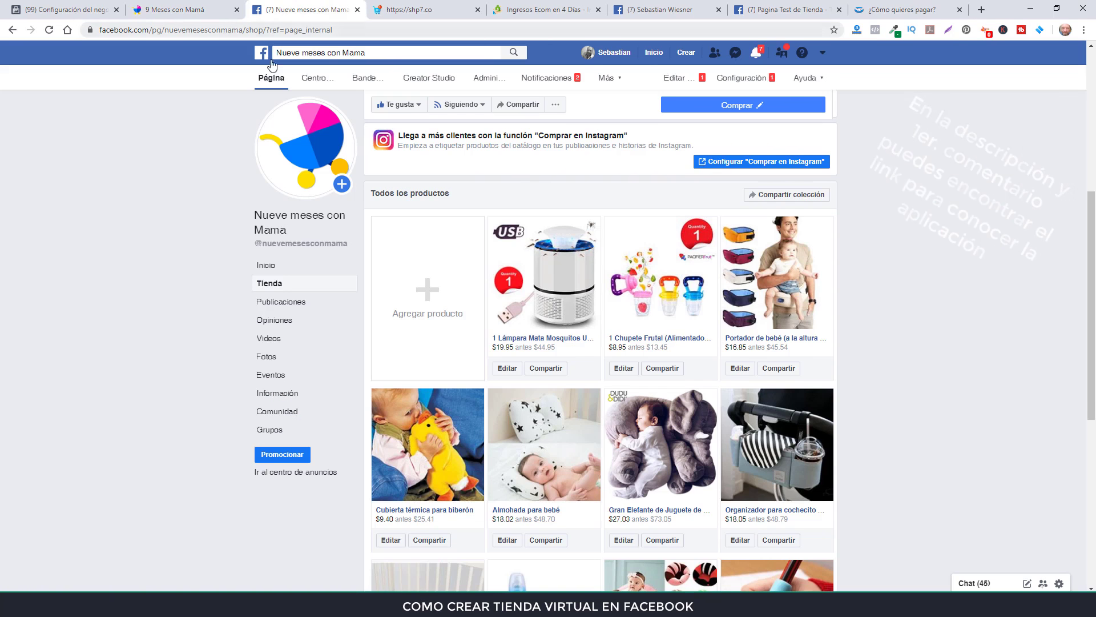
click(171, 9)
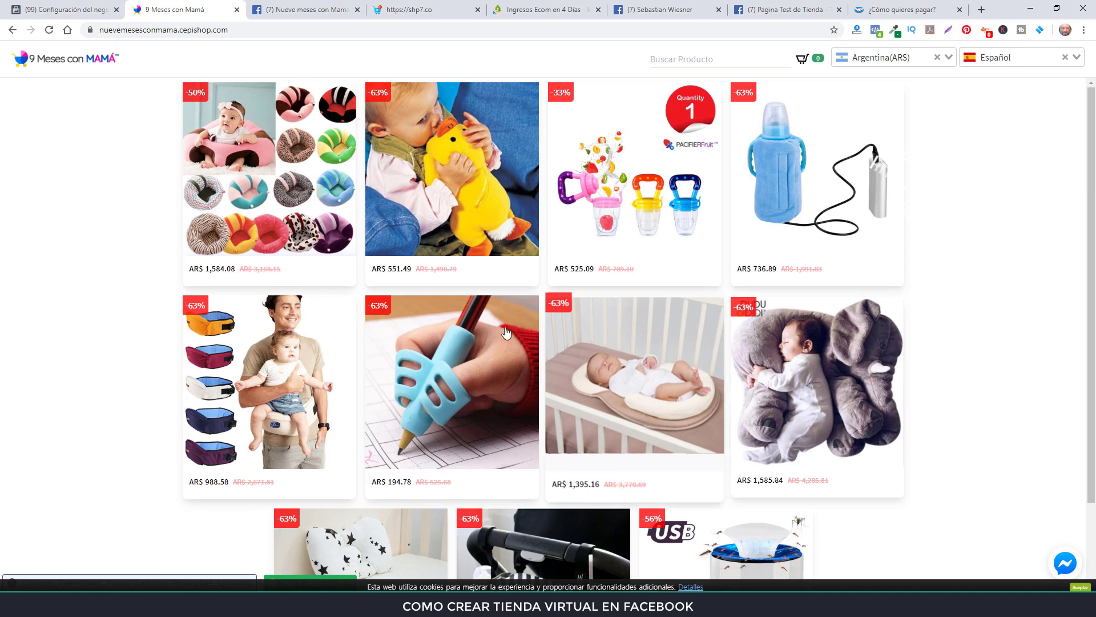
click(331, 10)
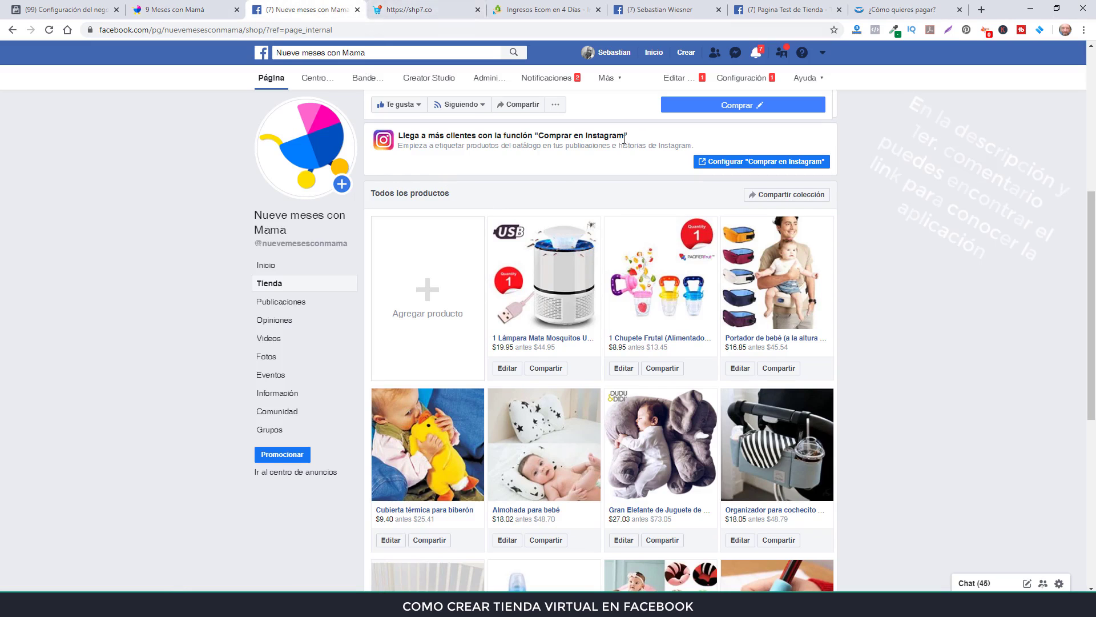
Step: Revisit the Shopy777 page and the 9 Meses con Mamá store, and return to Producto 1 on Pagina Test de Tienda
click(420, 10)
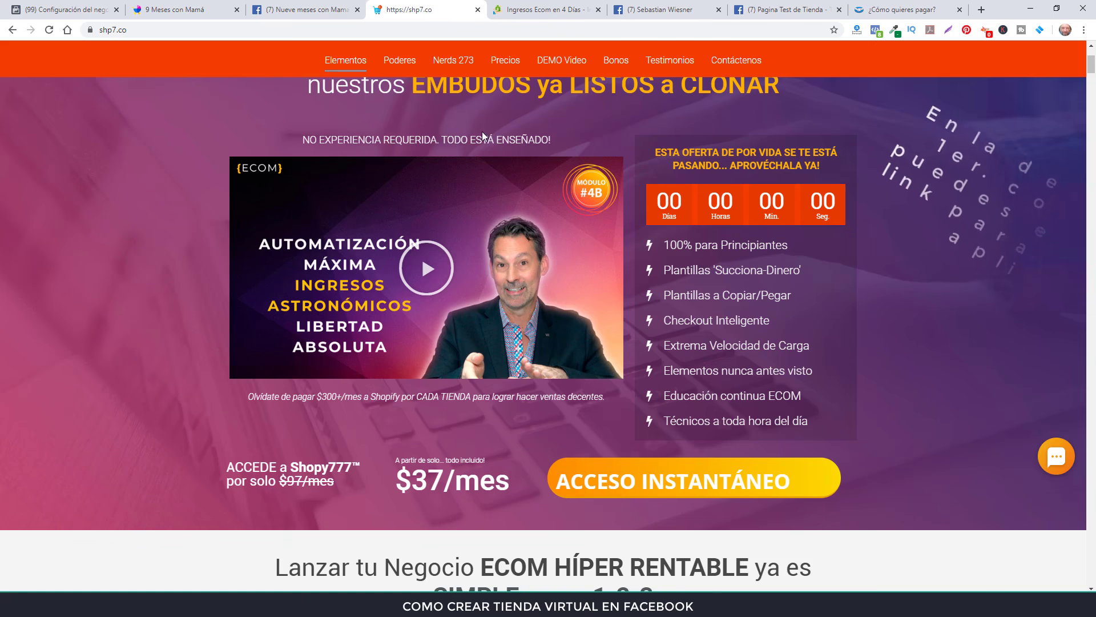
click(303, 10)
click(178, 12)
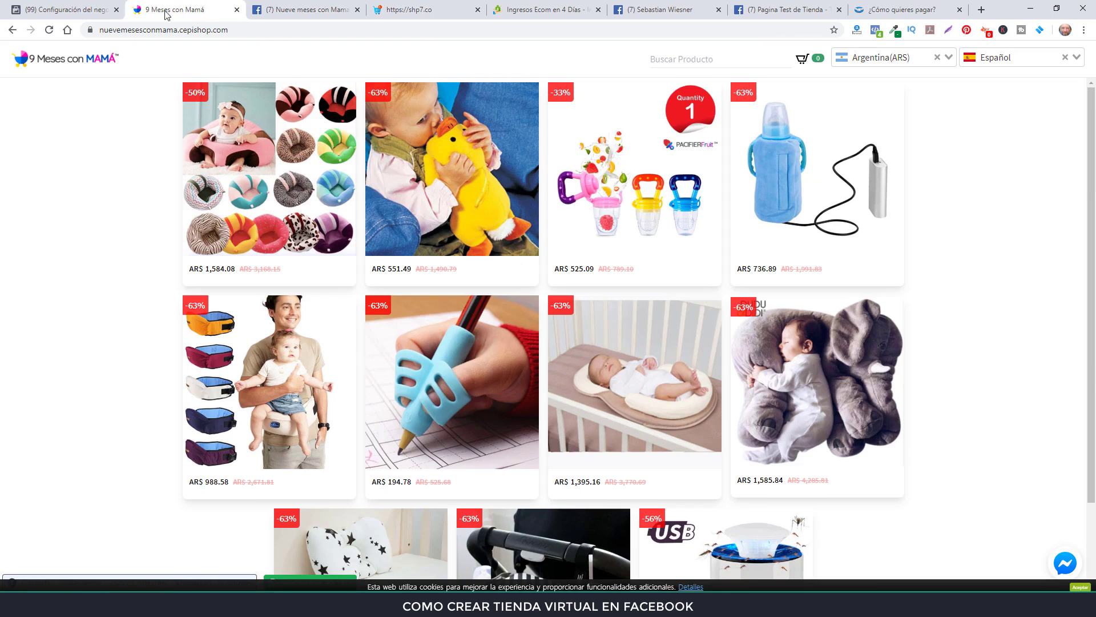
click(798, 7)
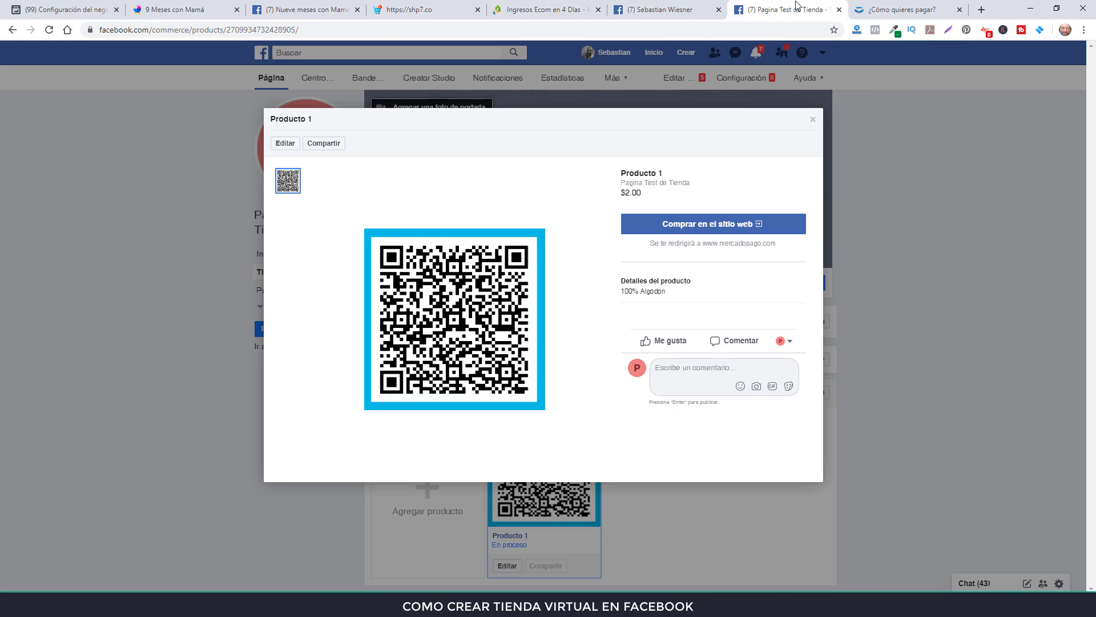